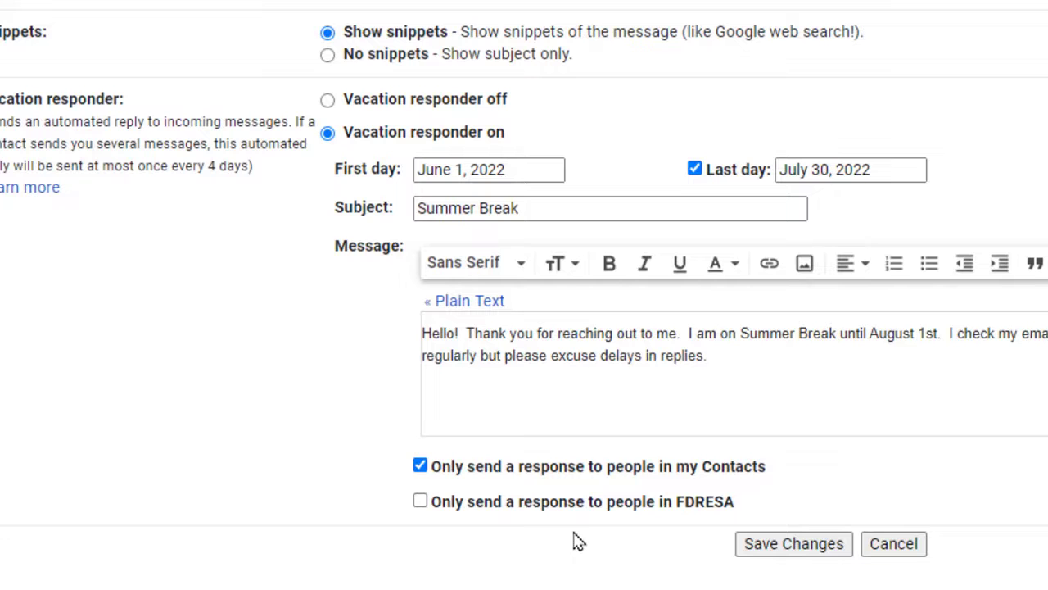
Save the Summer Break vacation responder for June 1–July 30, 2022, sent to contacts only.
{"action": "left_click_drag", "start_coordinate": [131, 144], "coordinate": [237, 177]}
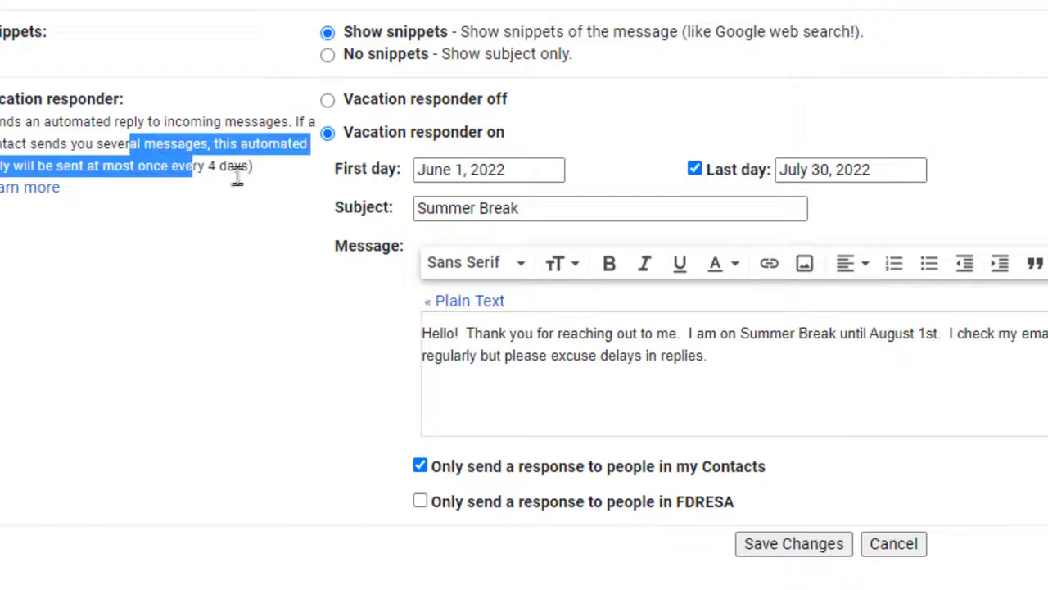
{"action": "left_click", "coordinate": [774, 550]}
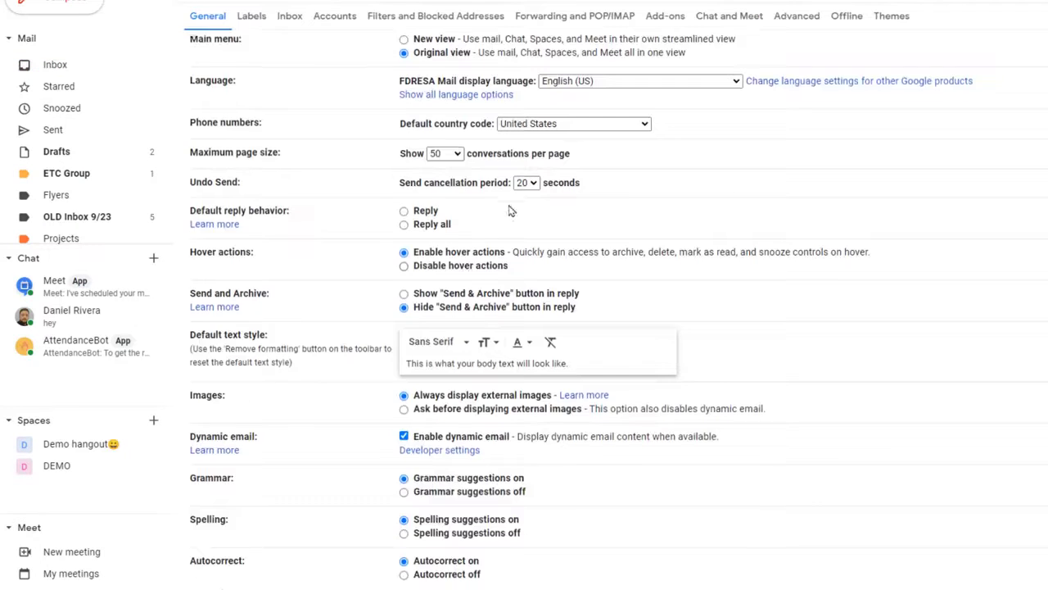
Scroll through General settings, then go to Advanced settings to confirm Templates is set to Enable.
{"action": "scroll", "coordinate": [510, 197], "scroll_direction": "down", "scroll_amount": 10}
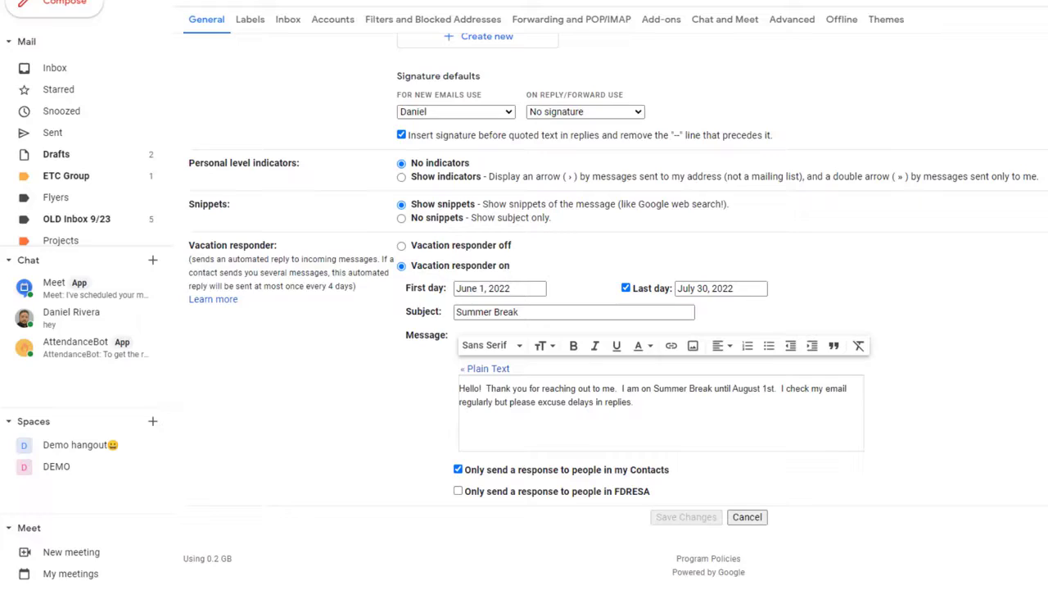
{"action": "left_click", "coordinate": [806, 24]}
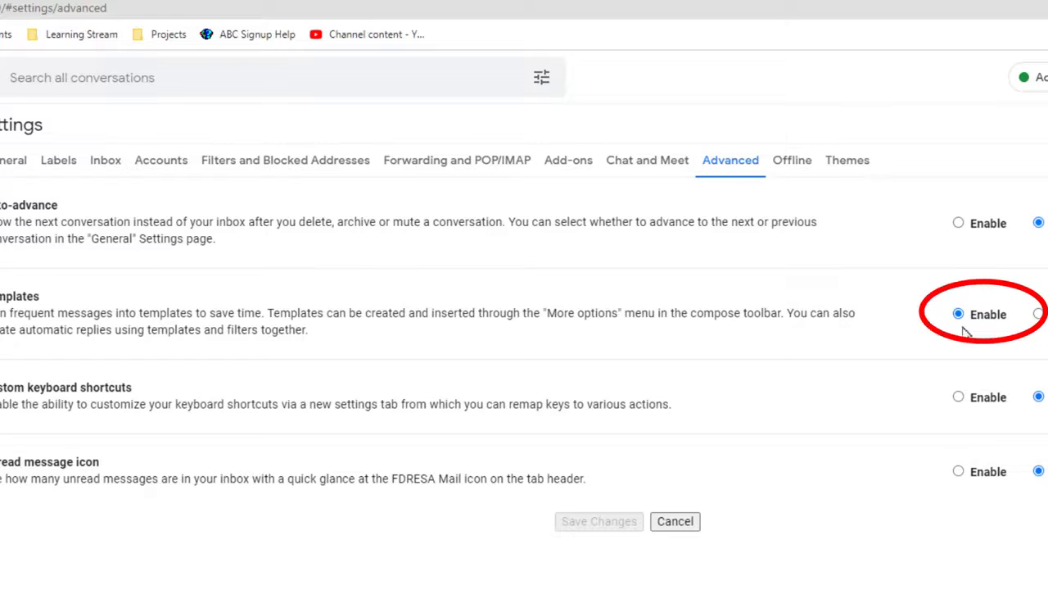
Start a new message and bring up the Templates submenu under More options.
{"action": "left_click_drag", "start_coordinate": [0, 296], "coordinate": [392, 313]}
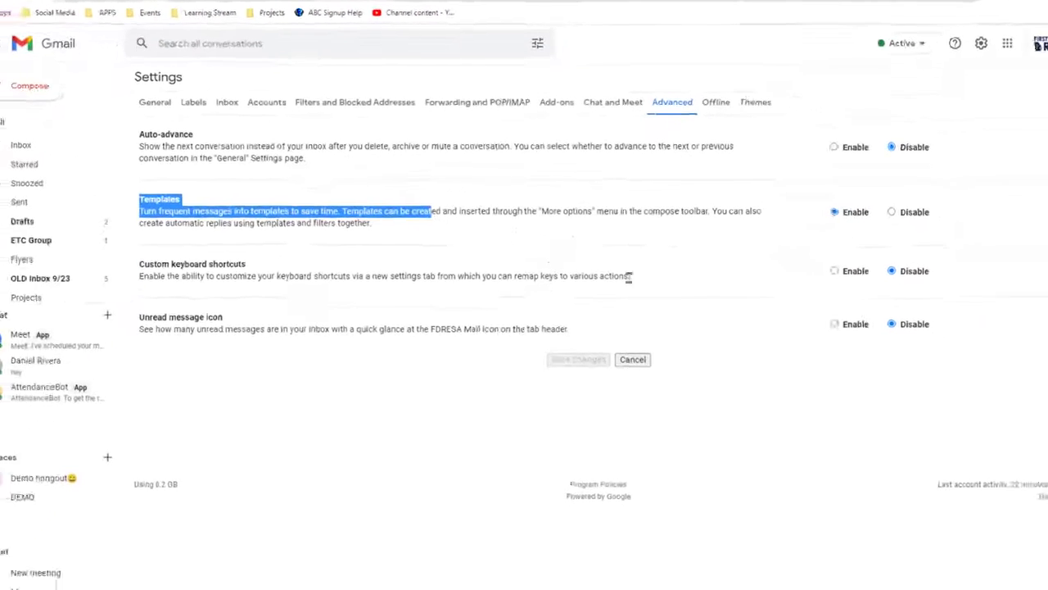
{"action": "left_click", "coordinate": [63, 86]}
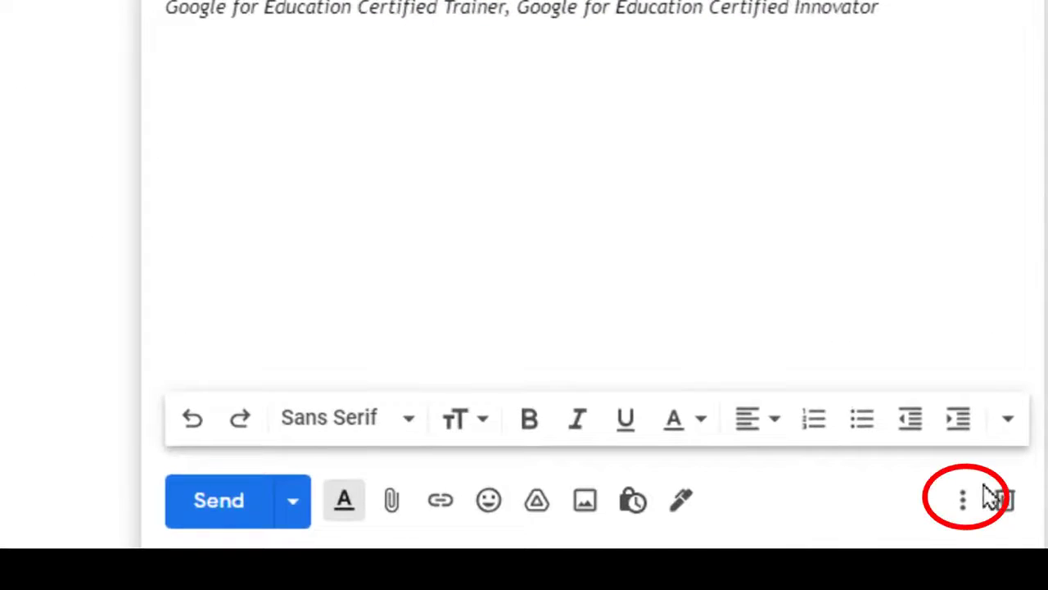
{"action": "left_click", "coordinate": [965, 504]}
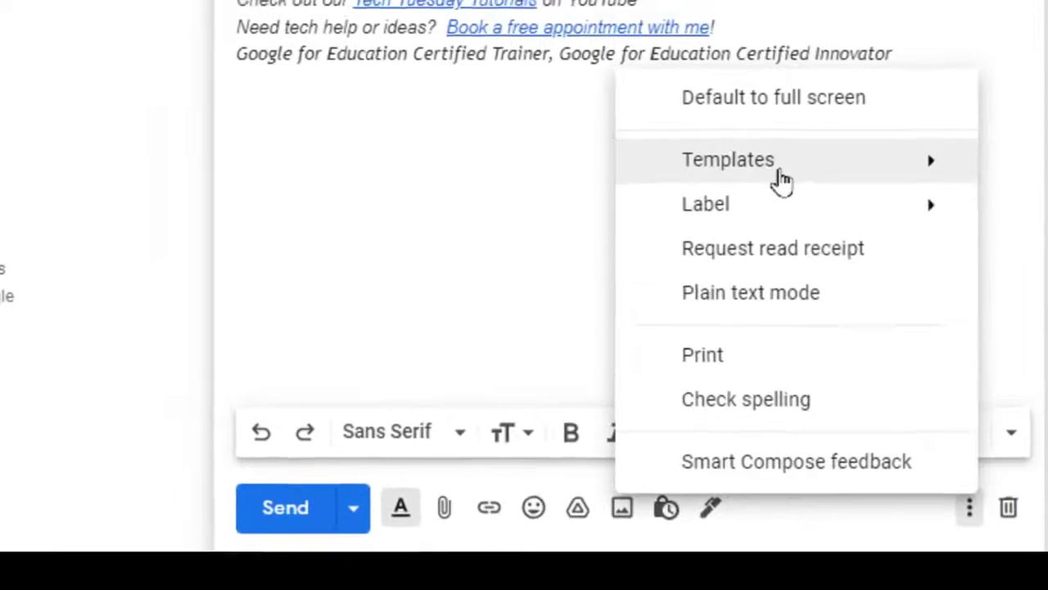
{"action": "mouse_move", "coordinate": [667, 125]}
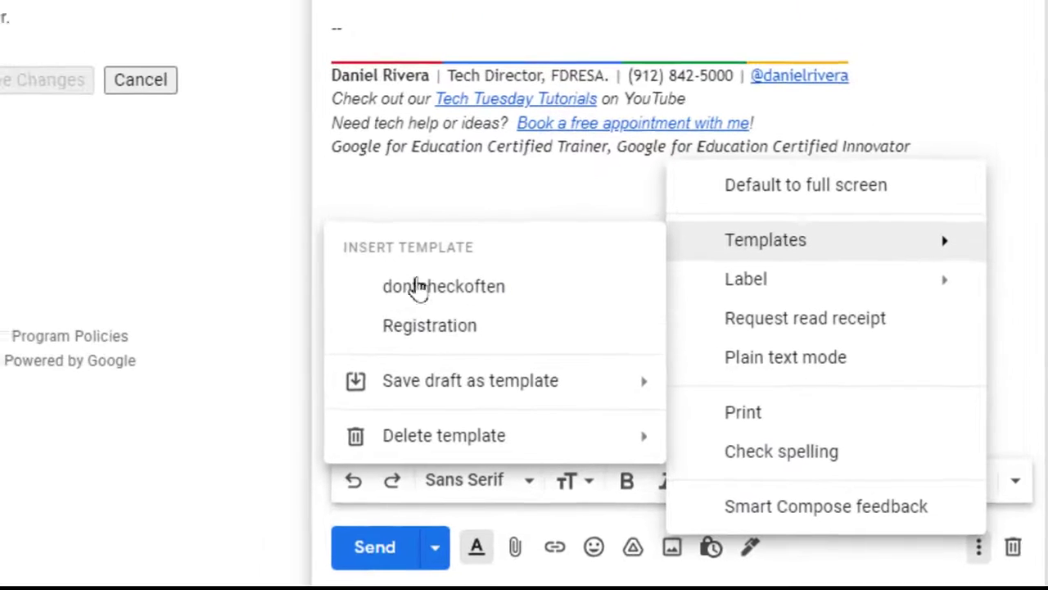
{"action": "mouse_move", "coordinate": [399, 384]}
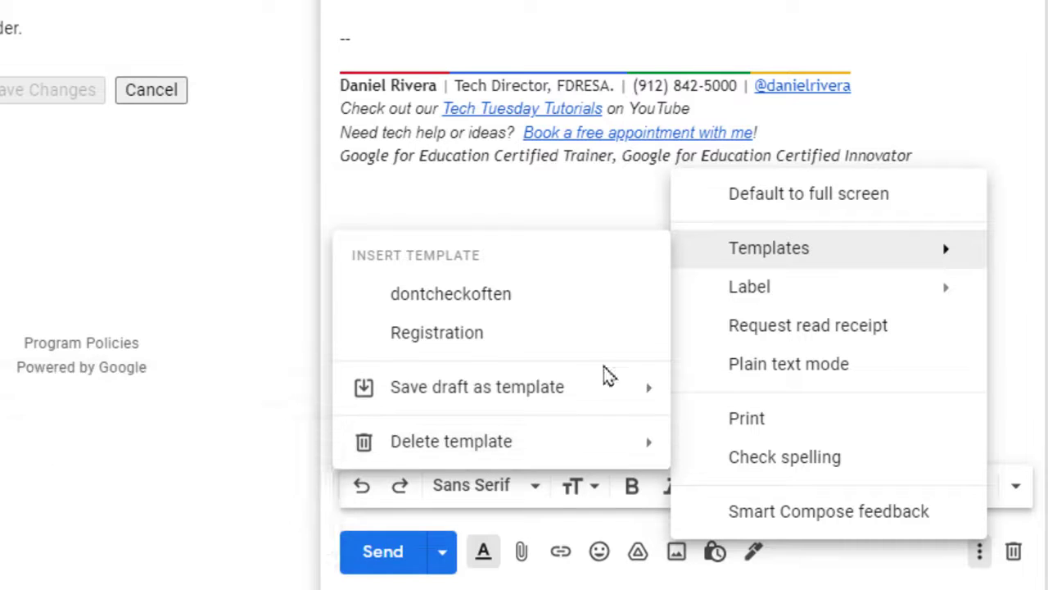
{"action": "mouse_move", "coordinate": [600, 409]}
{"action": "left_click", "coordinate": [404, 18]}
{"action": "left_click", "coordinate": [979, 552]}
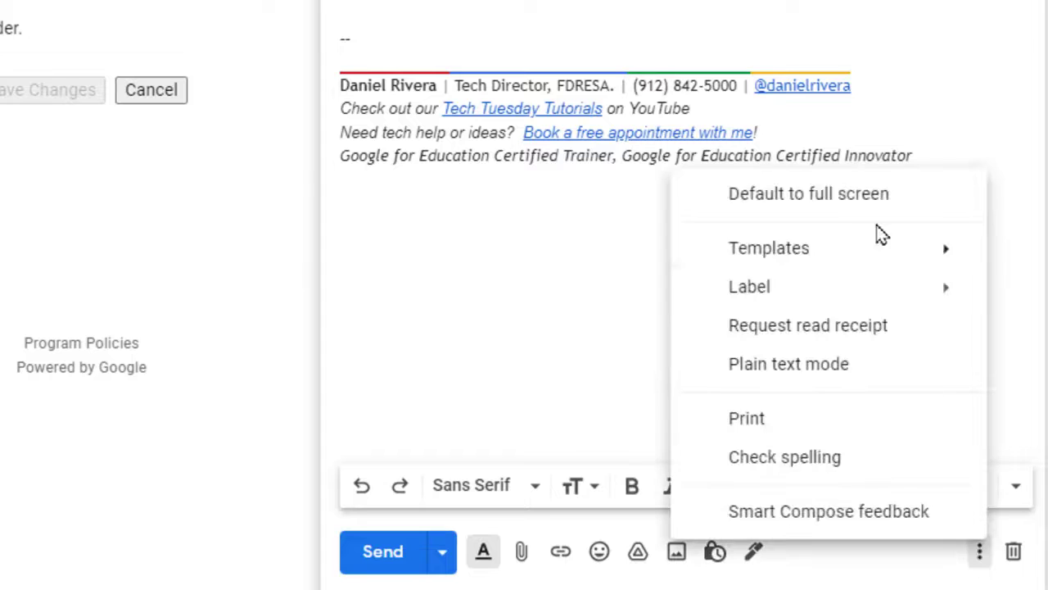
{"action": "mouse_move", "coordinate": [824, 260]}
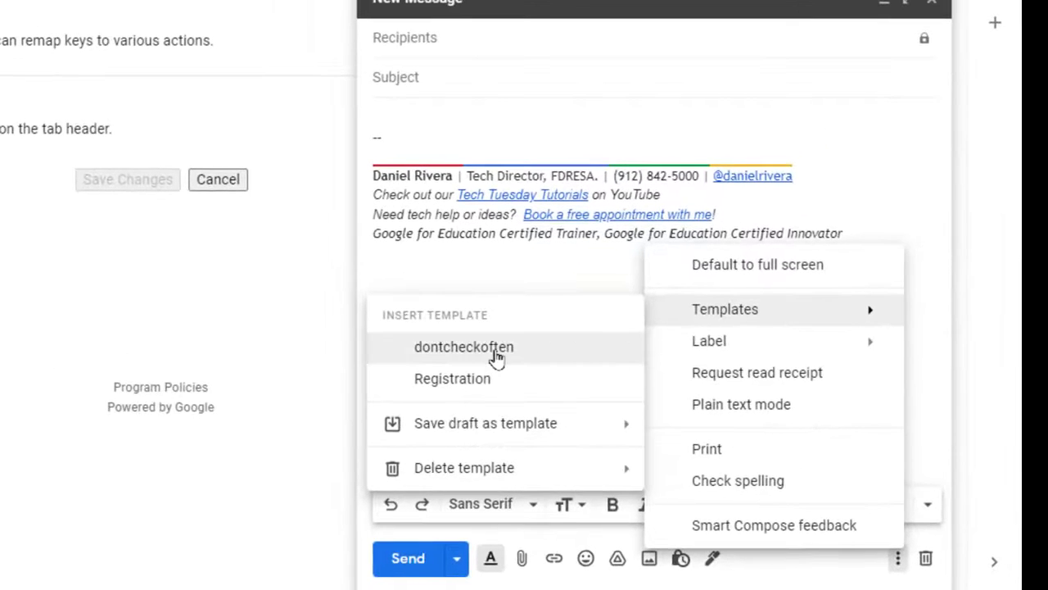
Insert the dontcheckoften template and type three filler lines below it.
{"action": "left_click", "coordinate": [496, 358]}
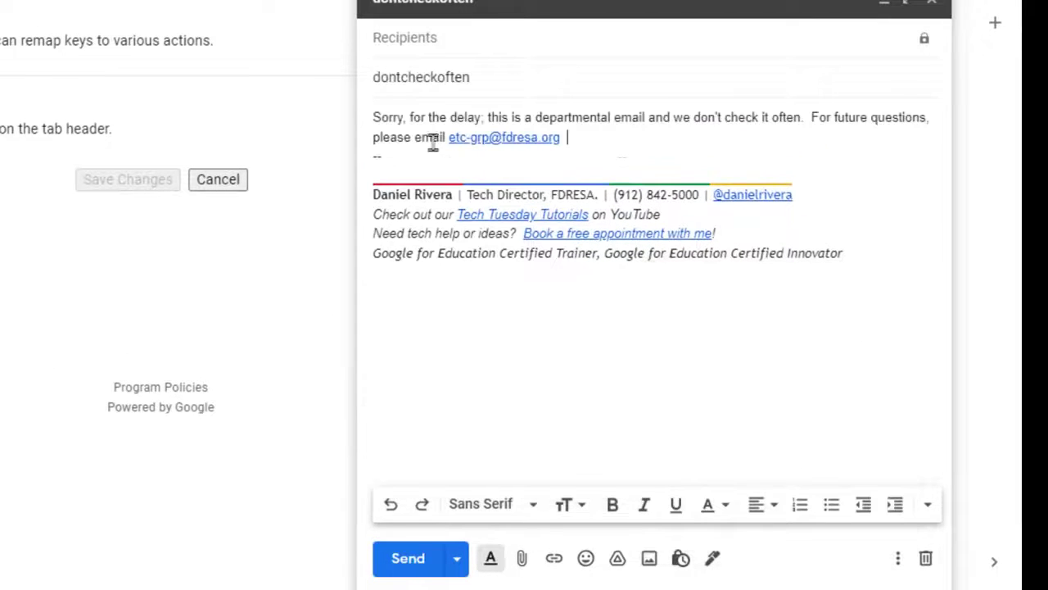
{"action": "left_click", "coordinate": [604, 146]}
{"action": "key", "text": "Return"}
{"action": "type", "text": "fdsjksdfkj jsdf jdsfa"}
{"action": "key", "text": "Return"}
{"action": "type", "text": "dsf"}
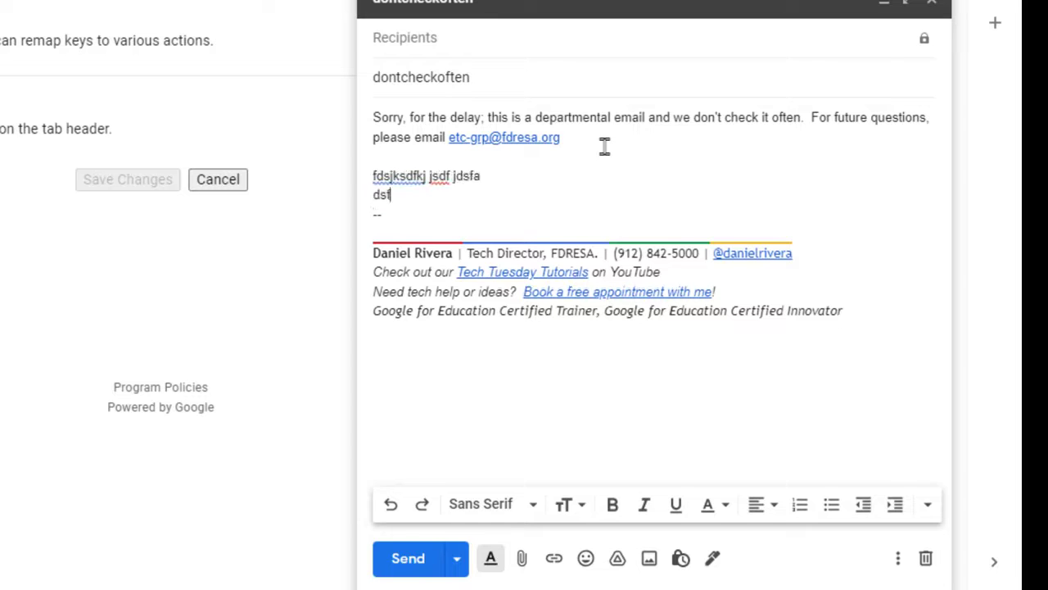
{"action": "key", "text": "Return"}
{"action": "type", "text": "fds fdas"}
{"action": "key", "text": "Return"}
Insert the Registration template, then clear the whole body and restore the signature.
{"action": "left_click", "coordinate": [898, 558]}
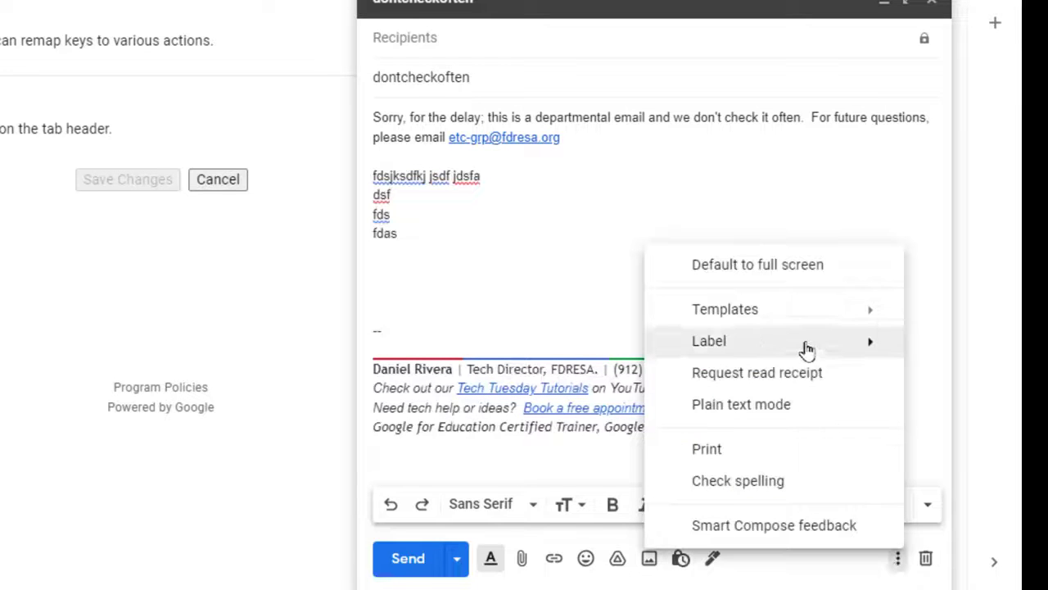
{"action": "mouse_move", "coordinate": [724, 308]}
{"action": "left_click", "coordinate": [480, 379]}
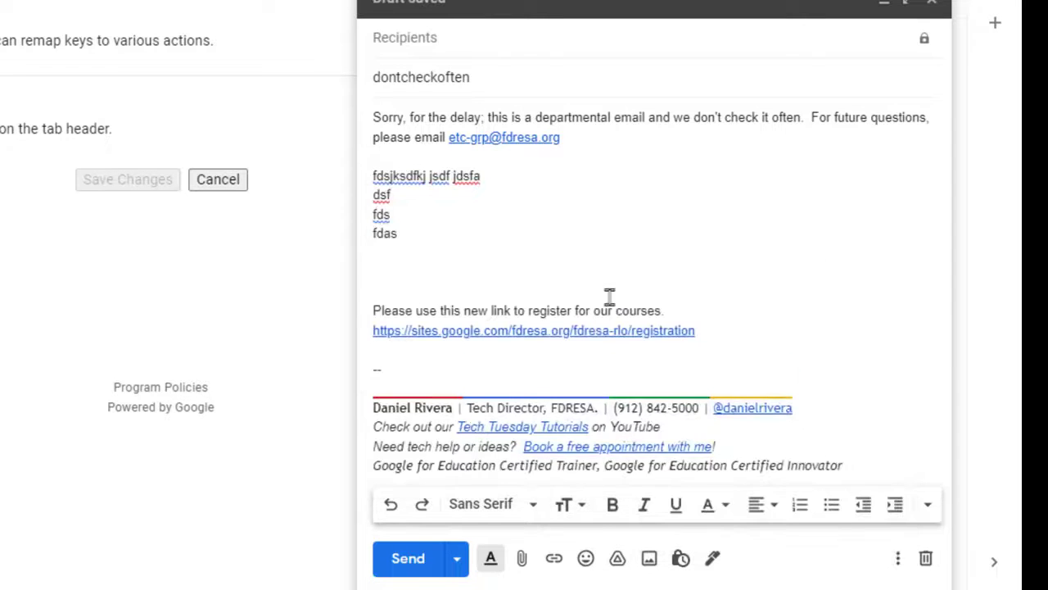
{"action": "left_click", "coordinate": [577, 263]}
{"action": "key", "text": "ctrl+a"}
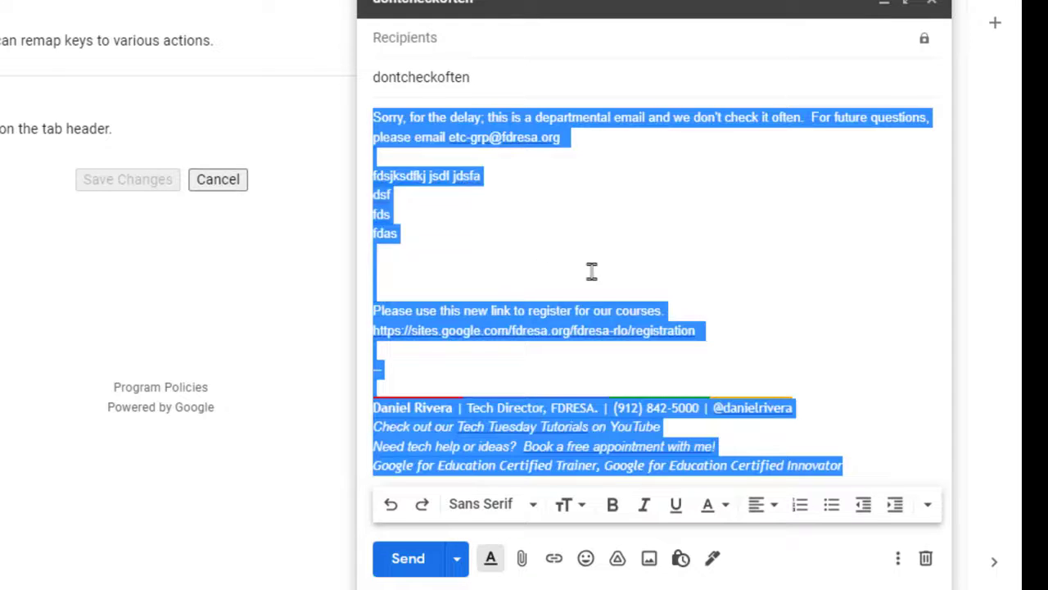
{"action": "key", "text": "BackSpace"}
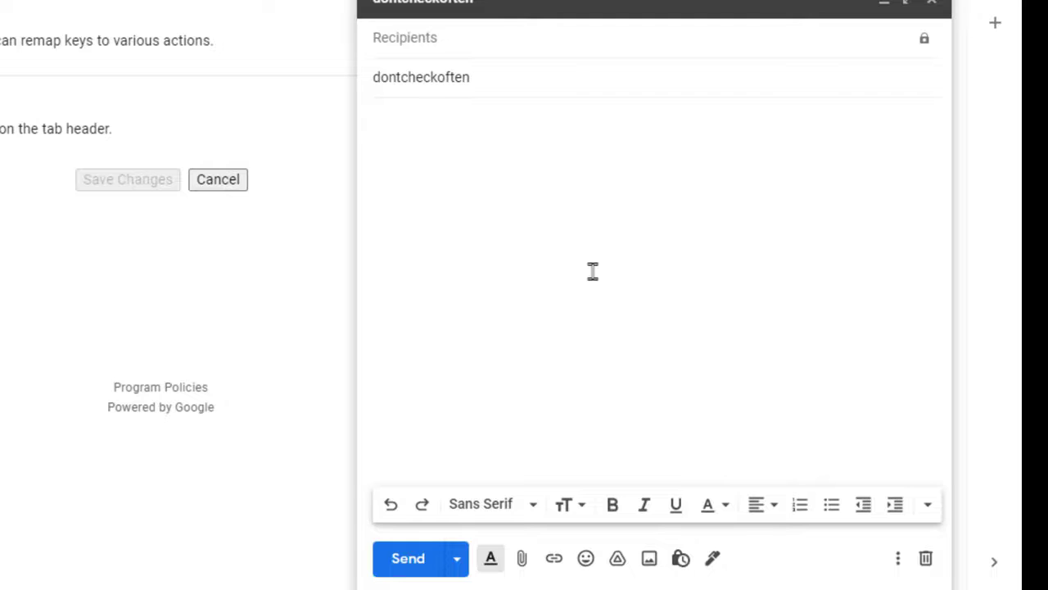
{"action": "key", "text": "ctrl+z"}
Set the draft's subject to Tech Tuesdays and remove stray characters from the body.
{"action": "key", "text": "ctrl+y"}
{"action": "type", "text": "YouTube Video Link:   Like, Share, Subscribe! Did someone forward this to you? Want to join the fun? Subscribe to emails here: https://groups.google.com/a/fdresa.org/forum/#!forum/techtuesdays-group/join Subscribe on YouTube: https://www.youtube.com/channel/UC1KAVUcYfctogGwI-Y9ptTA Twitter: @danielrivera"}
{"action": "left_click_drag", "start_coordinate": [488, 69], "coordinate": [337, 81]}
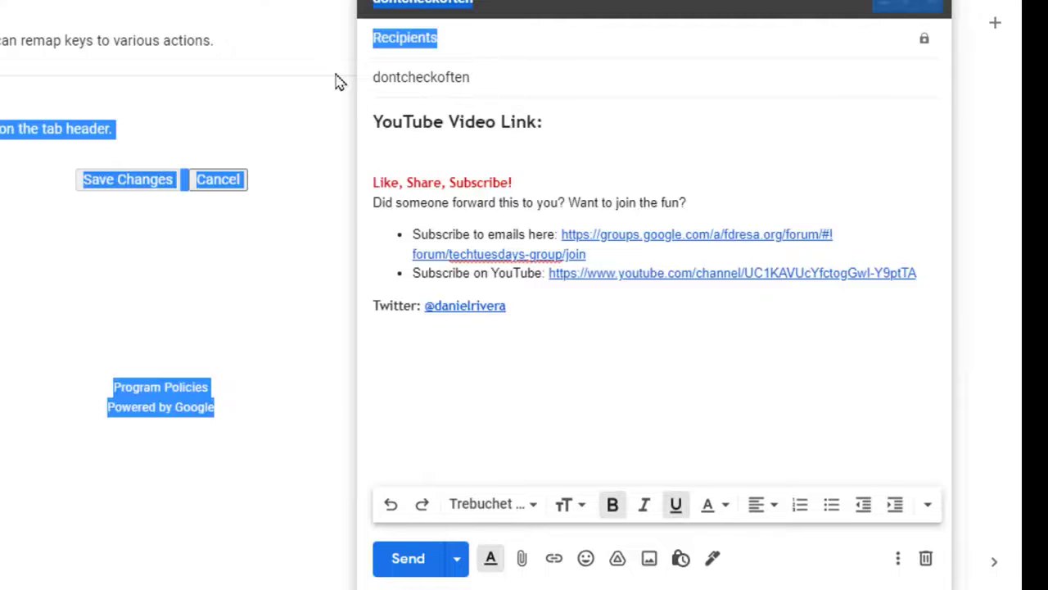
{"action": "left_click", "coordinate": [445, 75]}
{"action": "left_click_drag", "start_coordinate": [445, 74], "coordinate": [358, 86]}
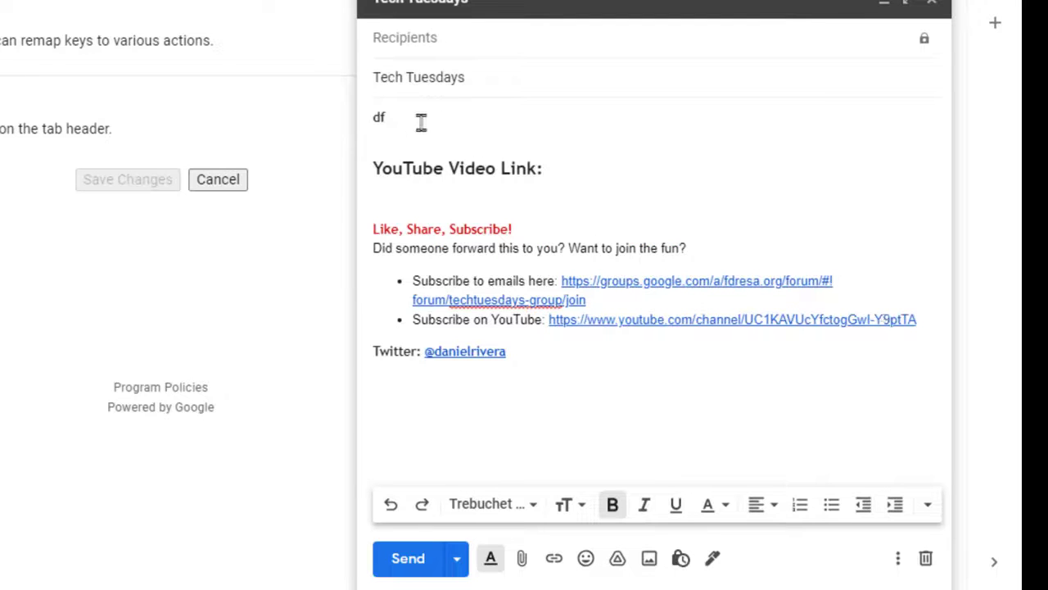
{"action": "left_click_drag", "start_coordinate": [421, 121], "coordinate": [346, 128]}
{"action": "key", "text": "BackSpace"}
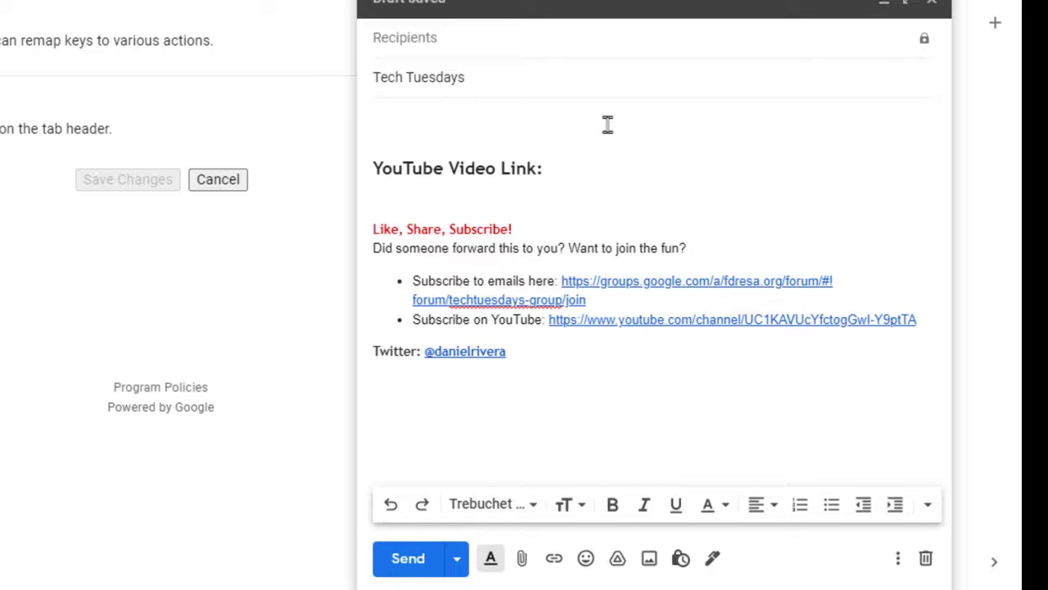
Save the draft as a new template named 'Tech Tuesdays' and discard the draft.
{"action": "left_click", "coordinate": [898, 558]}
{"action": "mouse_move", "coordinate": [705, 324]}
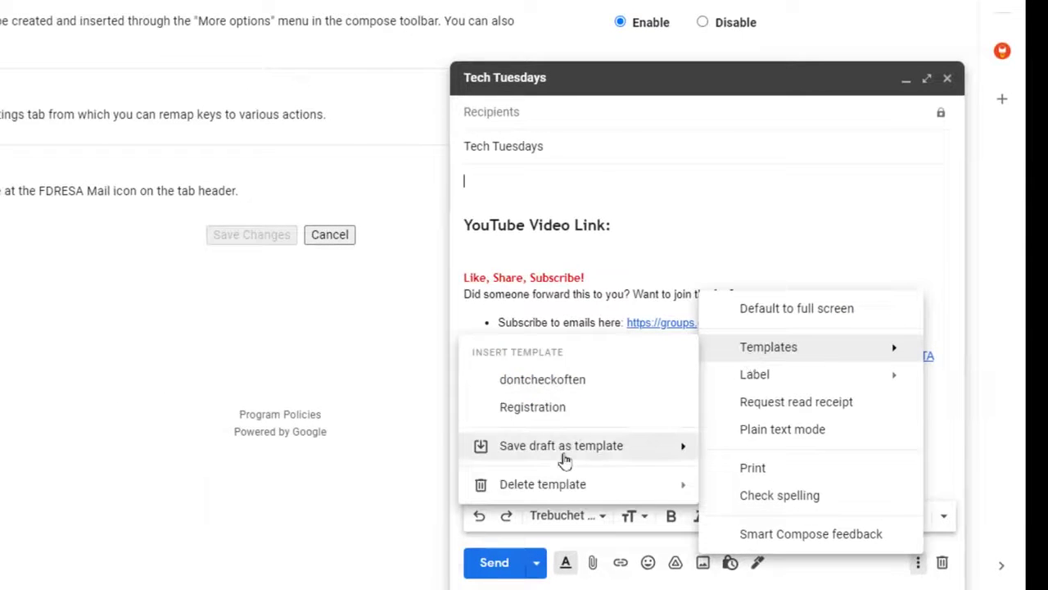
{"action": "mouse_move", "coordinate": [562, 449]}
{"action": "left_click", "coordinate": [344, 544]}
{"action": "type", "text": "Tech Tuesdays"}
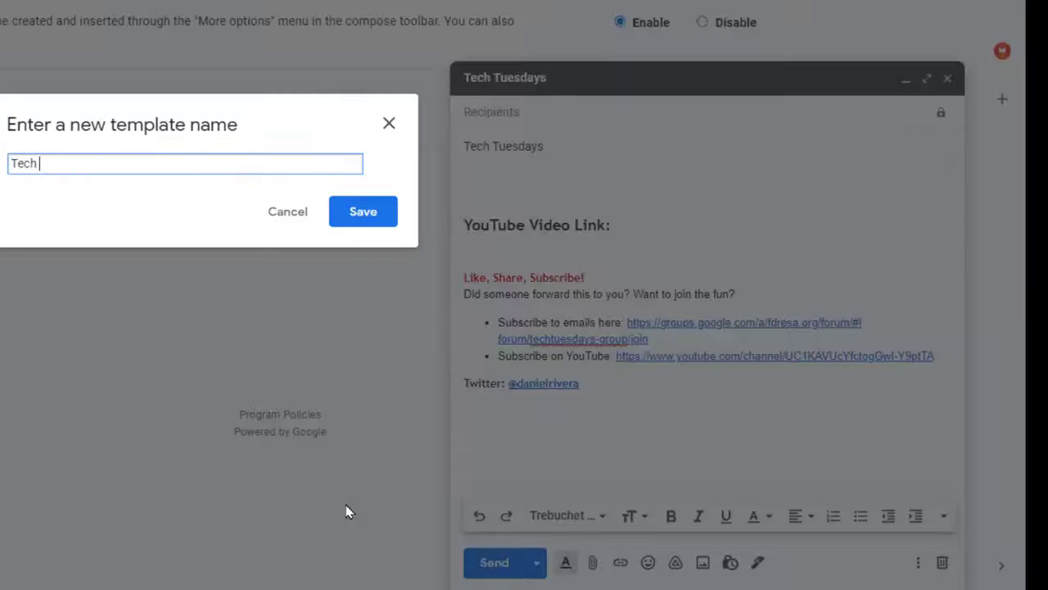
{"action": "key", "text": "Return"}
{"action": "left_click", "coordinate": [942, 564]}
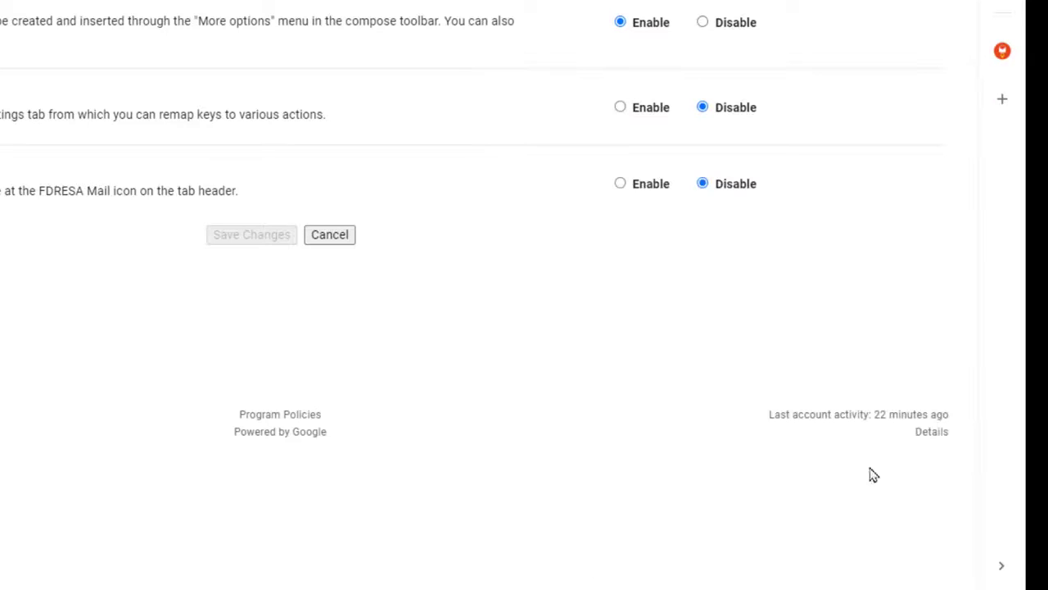
Start a new message and insert the Tech Tuesdays template into it.
{"action": "key", "text": "c"}
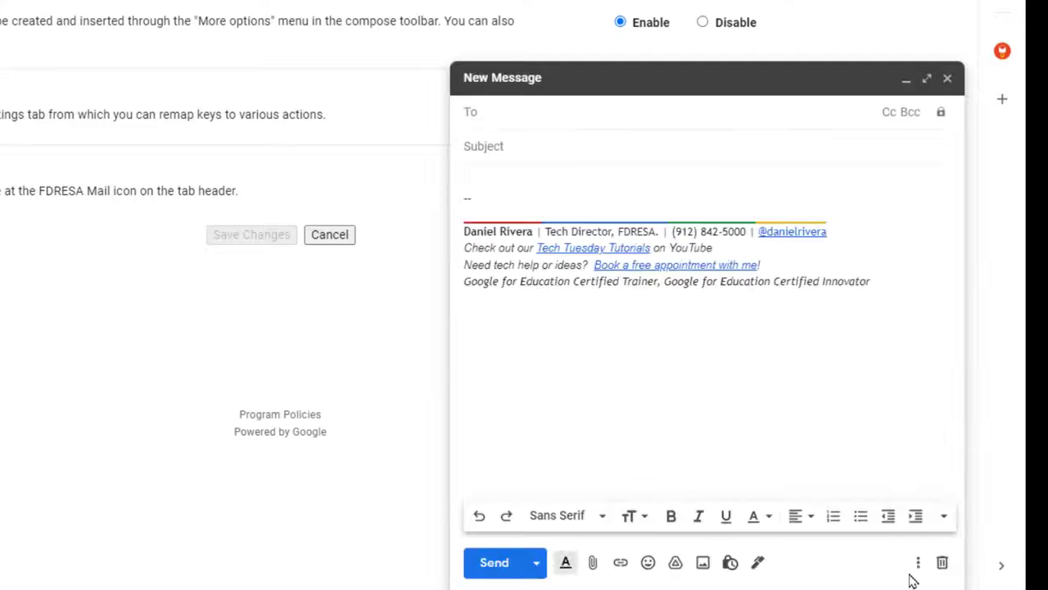
{"action": "left_click", "coordinate": [918, 563]}
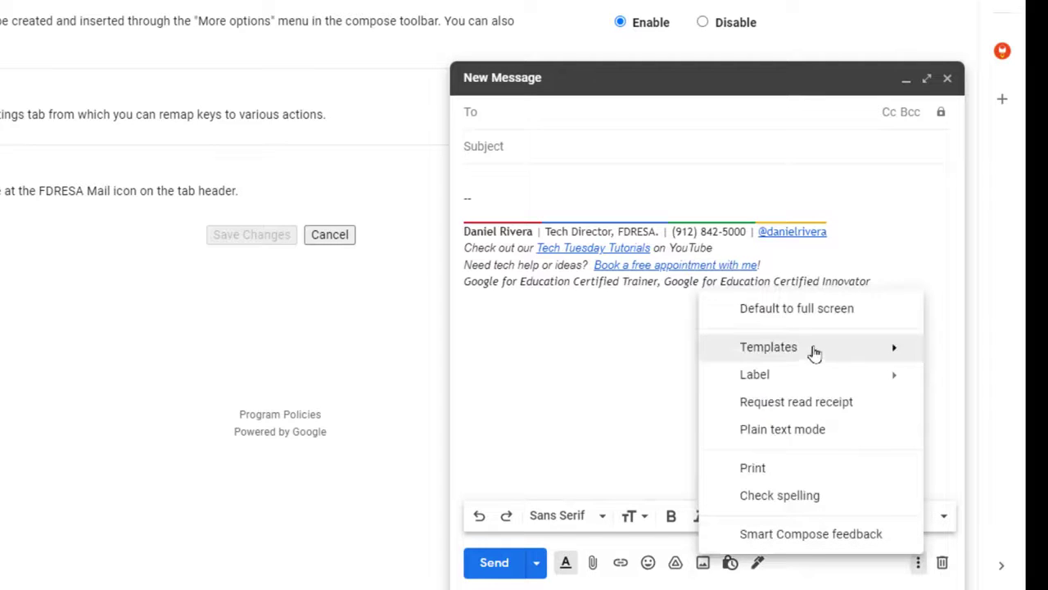
{"action": "mouse_move", "coordinate": [814, 350]}
{"action": "left_click", "coordinate": [545, 380]}
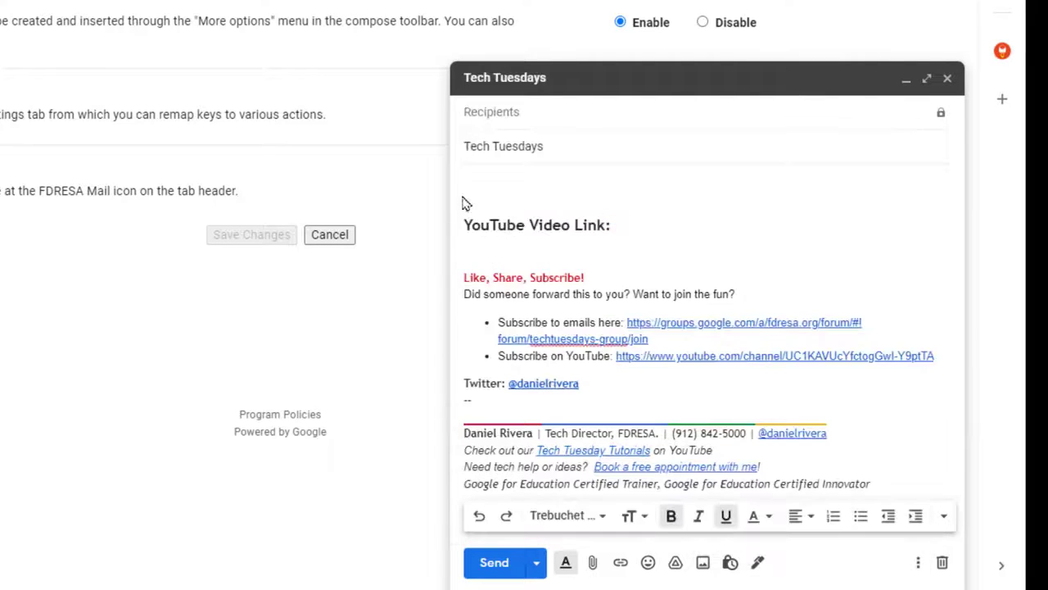
{"action": "left_click", "coordinate": [532, 191]}
{"action": "left_click", "coordinate": [510, 179]}
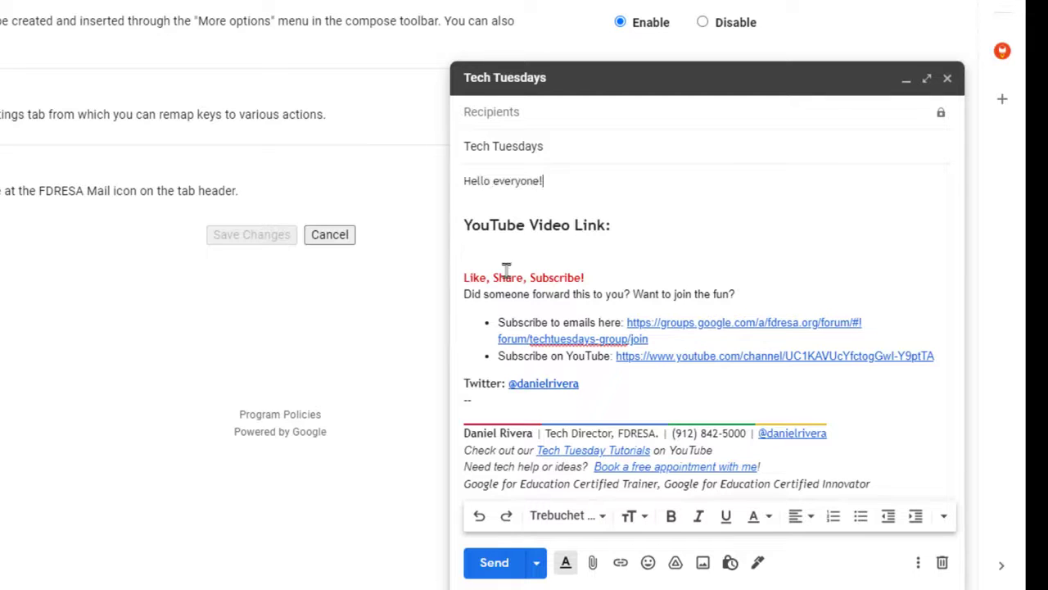
{"action": "left_click", "coordinate": [519, 248]}
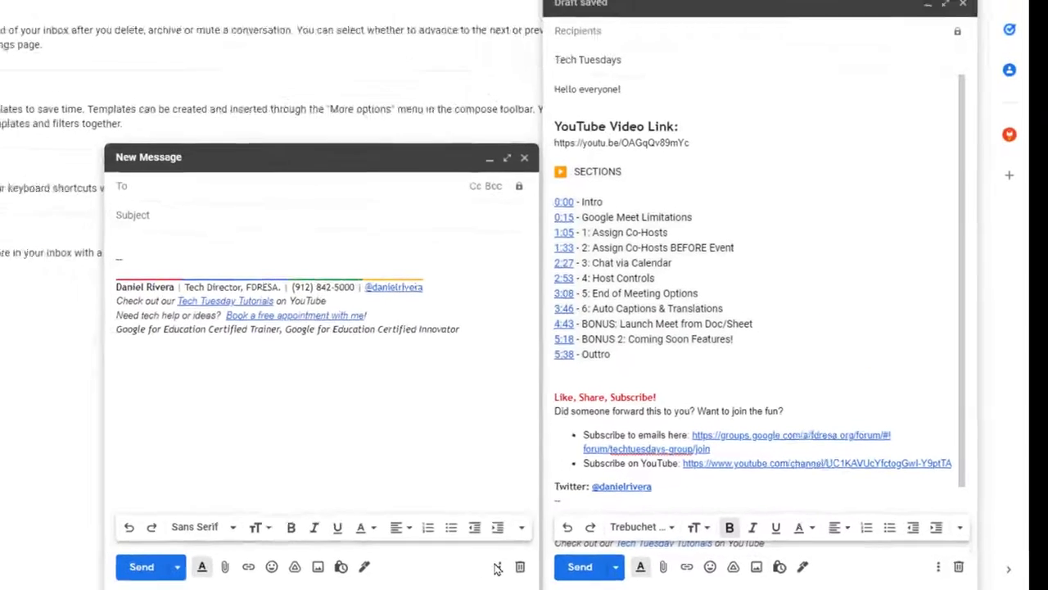
Insert the dontcheckoften template below the YouTube Video Link line.
{"action": "left_click", "coordinate": [536, 568]}
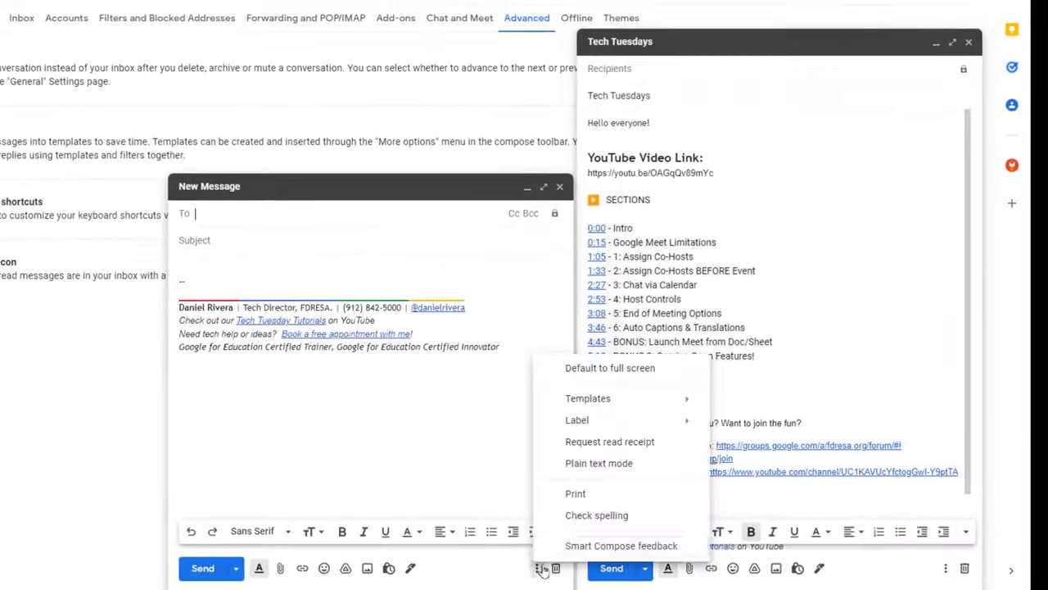
{"action": "mouse_move", "coordinate": [620, 410]}
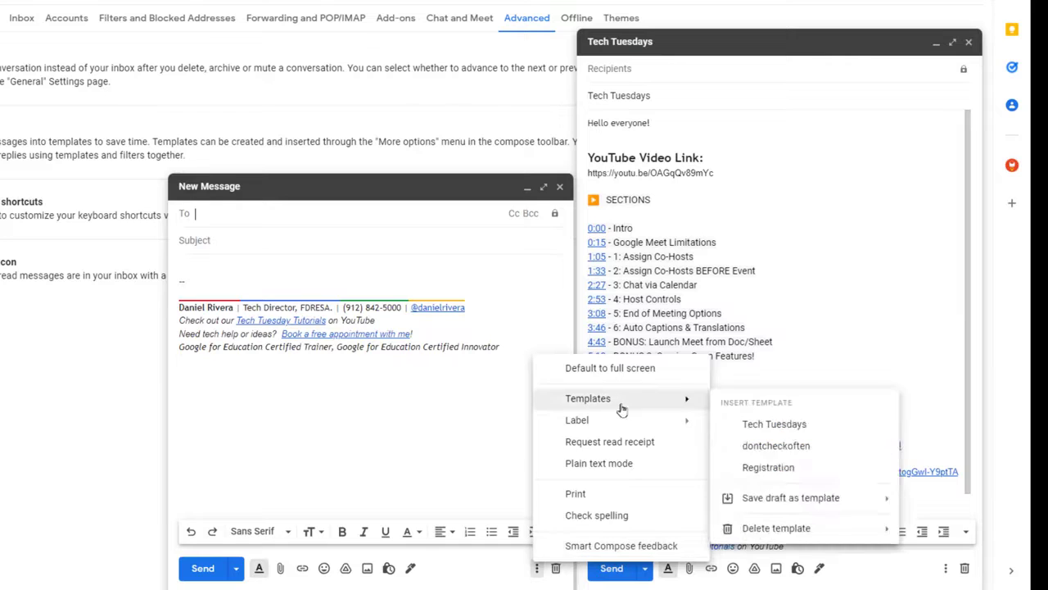
{"action": "left_click", "coordinate": [774, 446]}
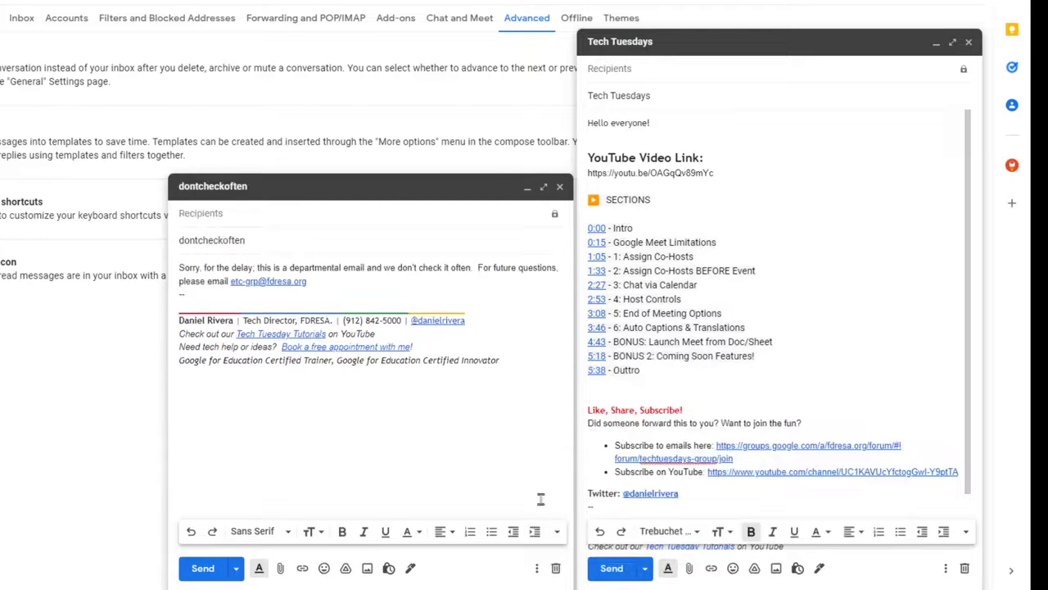
{"action": "left_click", "coordinate": [541, 570]}
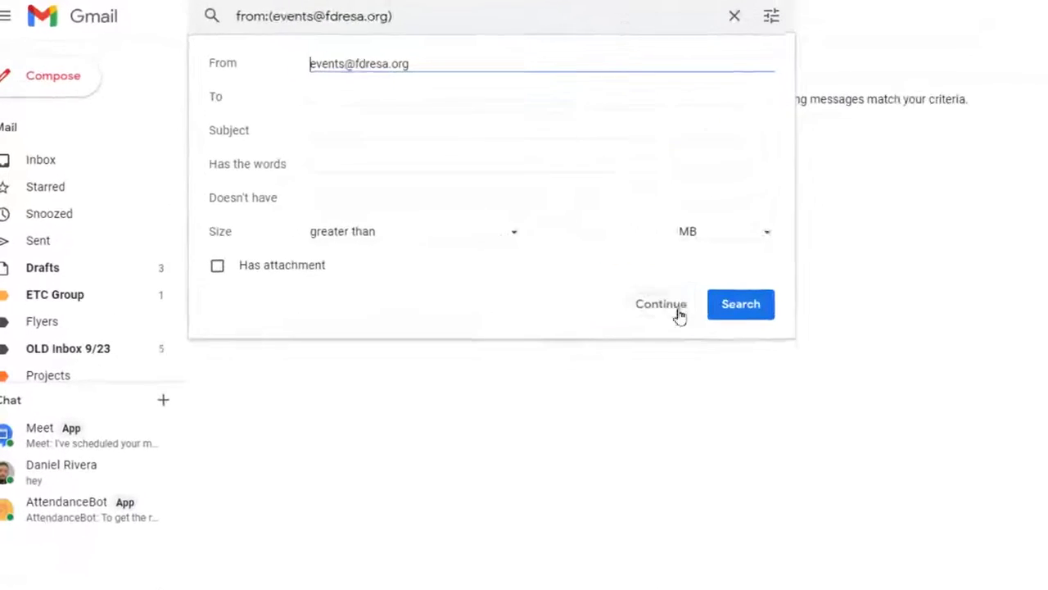
Check Never send to spam and Send template on the filter, then cancel the changes.
{"action": "left_click", "coordinate": [679, 312]}
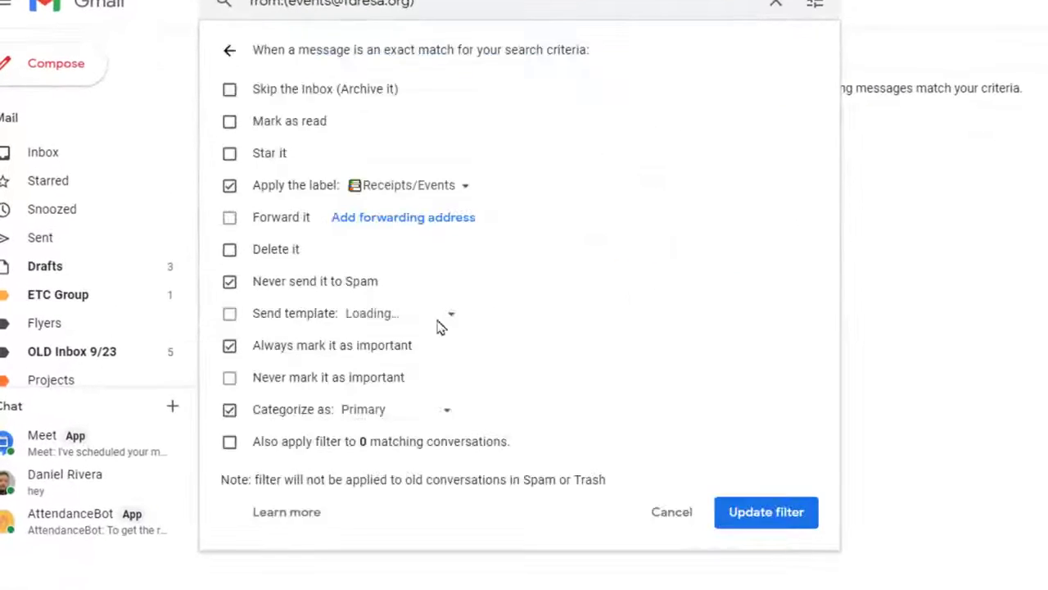
{"action": "left_click", "coordinate": [230, 281]}
{"action": "left_click", "coordinate": [303, 314]}
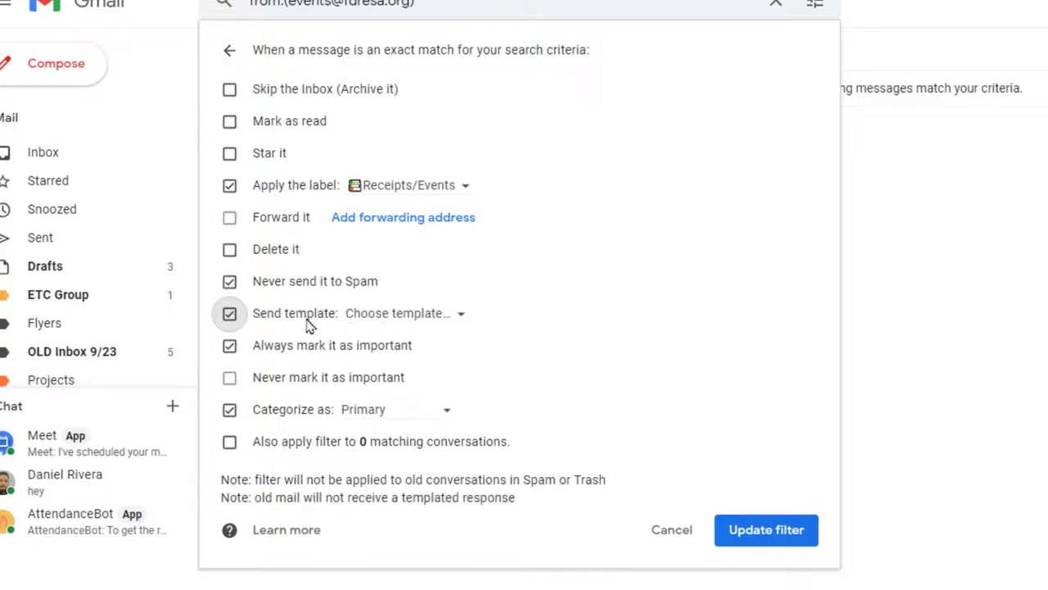
{"action": "left_click", "coordinate": [416, 317]}
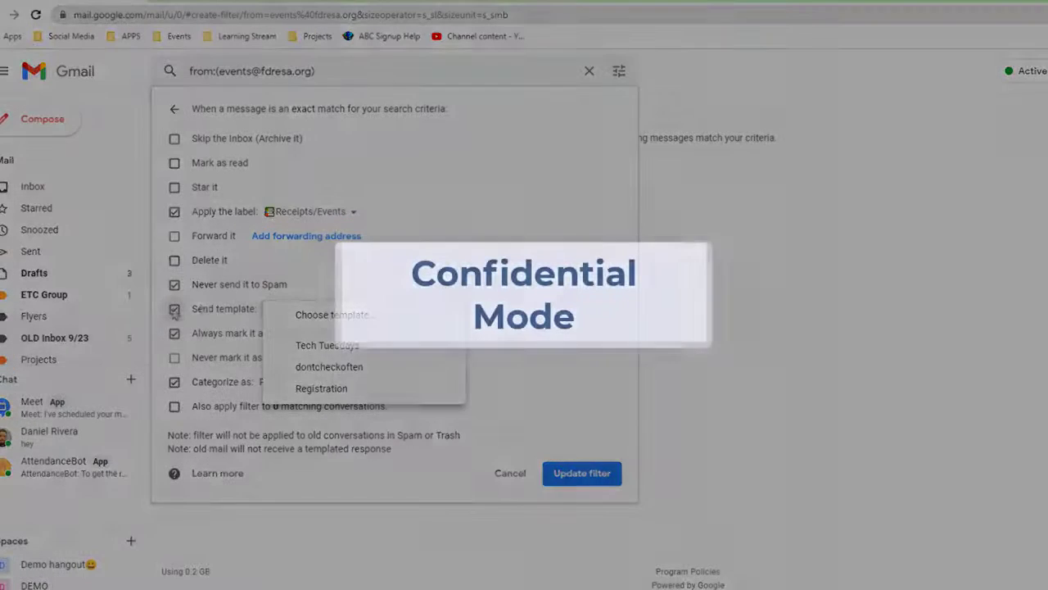
{"action": "left_click", "coordinate": [226, 320]}
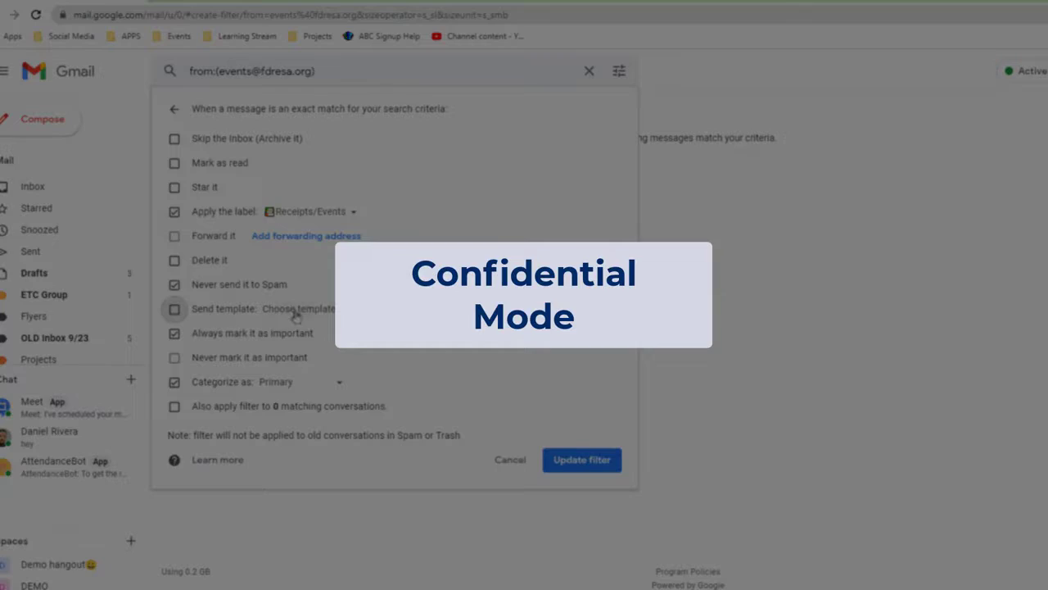
{"action": "left_click", "coordinate": [510, 459]}
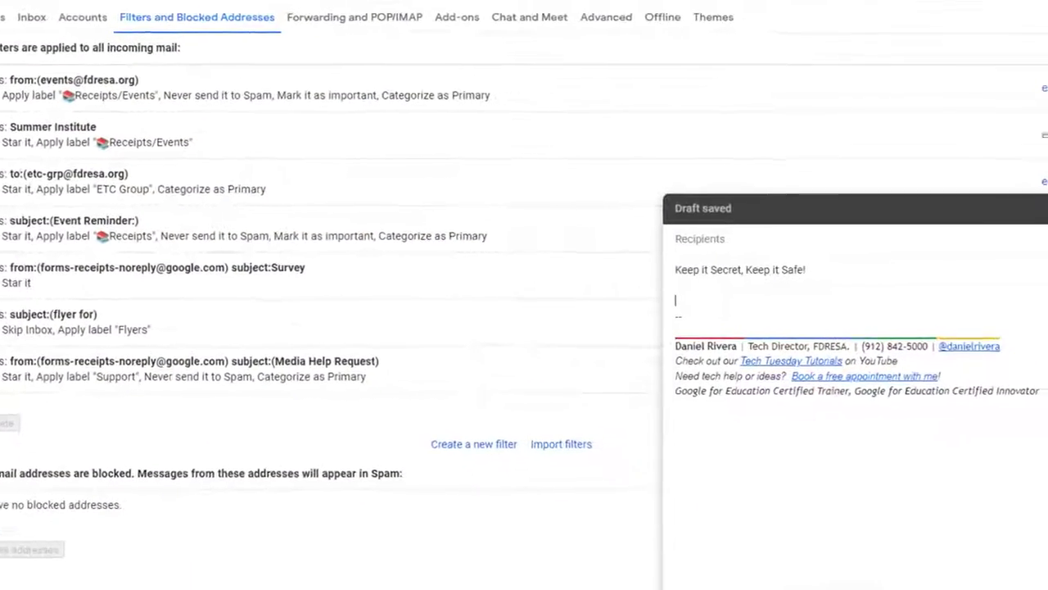
Type 'This is a super sentsitive email!' as the body's first line and start a new paragraph.
{"action": "type", "text": "This is a "}
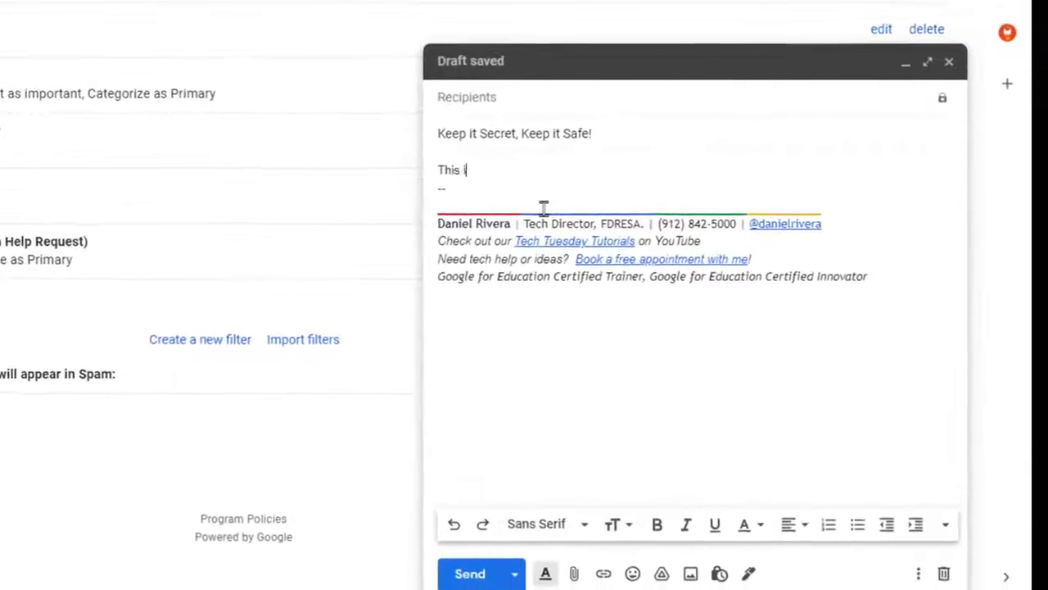
{"action": "type", "text": "super se"}
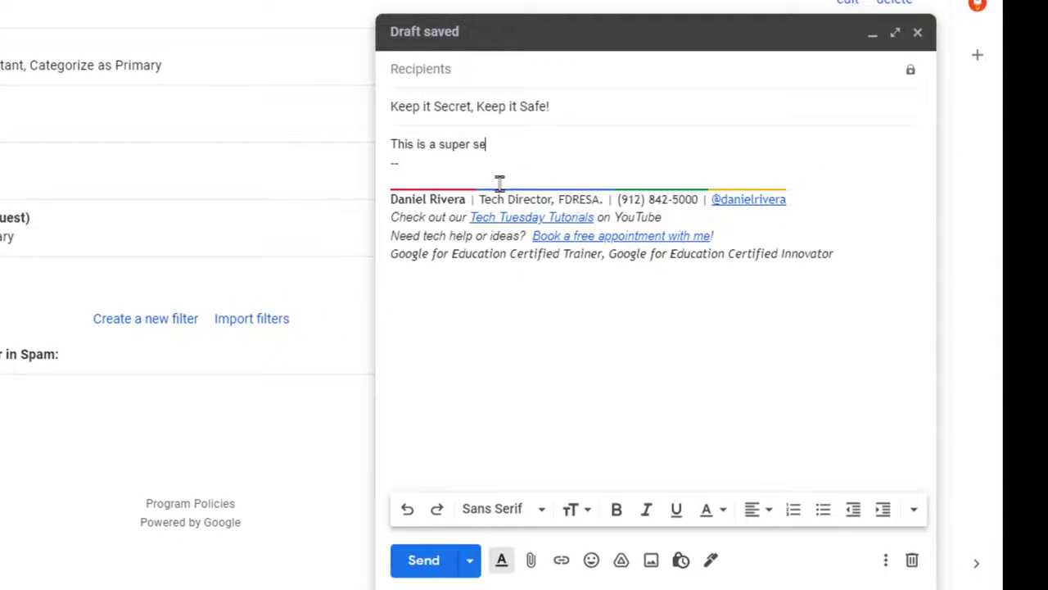
{"action": "type", "text": "ntsitive "}
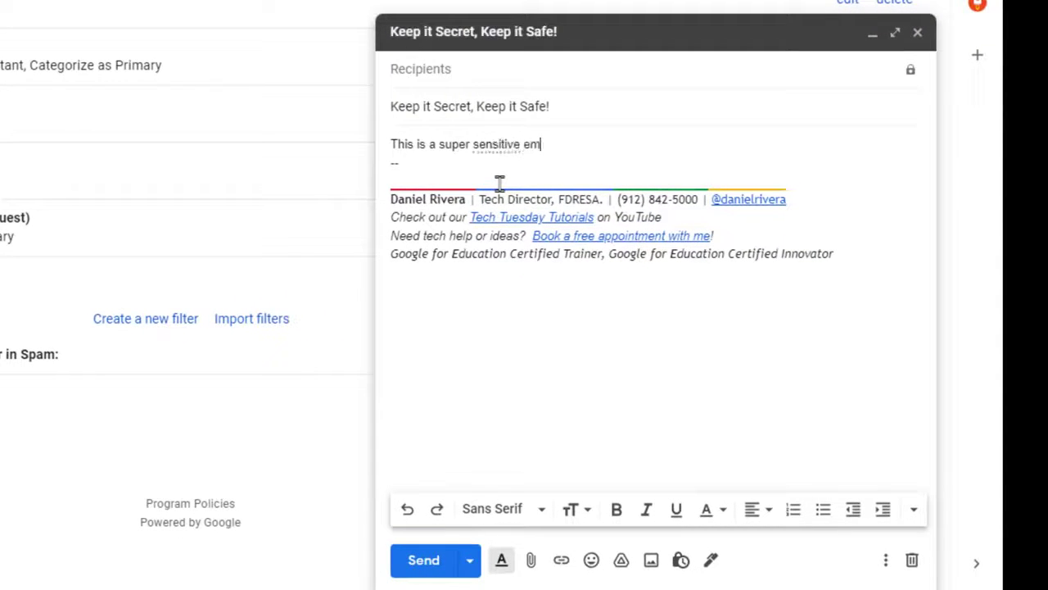
{"action": "type", "text": "email!"}
{"action": "key", "text": "Return"}
{"action": "key", "text": "Return"}
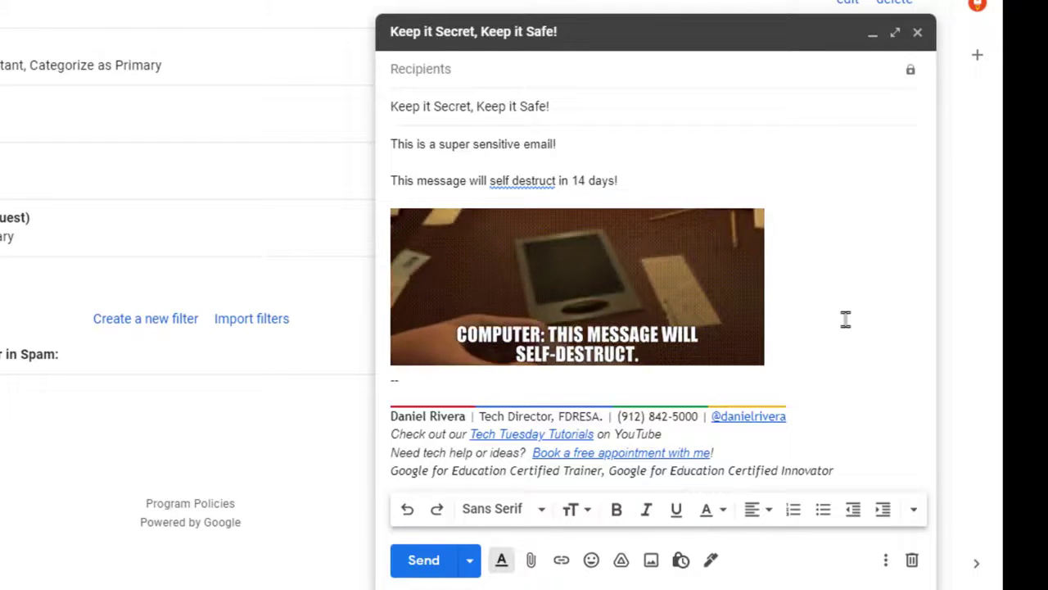
{"action": "left_click_drag", "start_coordinate": [439, 145], "coordinate": [560, 139]}
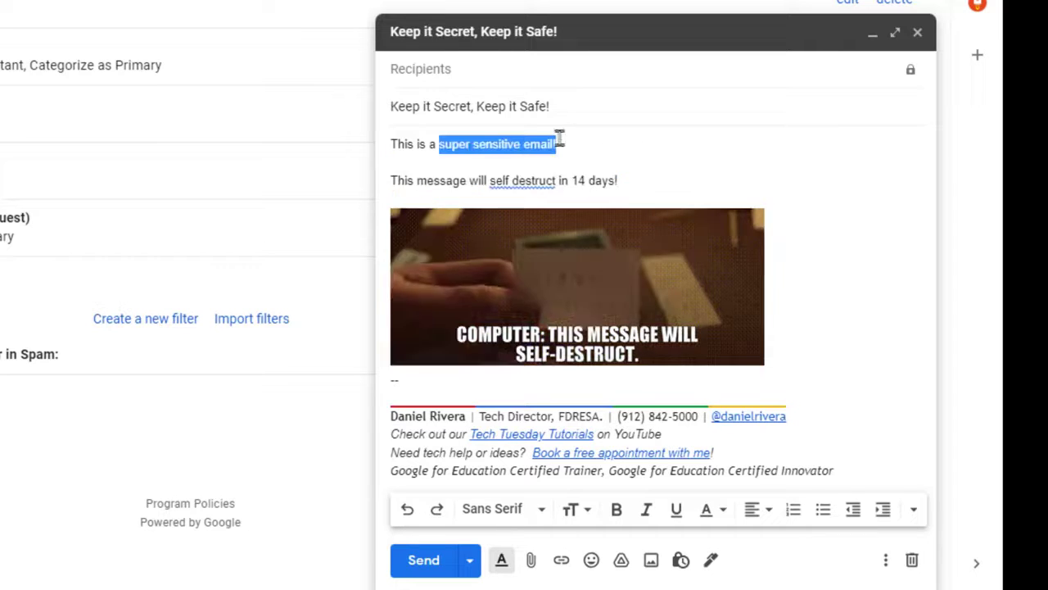
{"action": "left_click", "coordinate": [631, 163]}
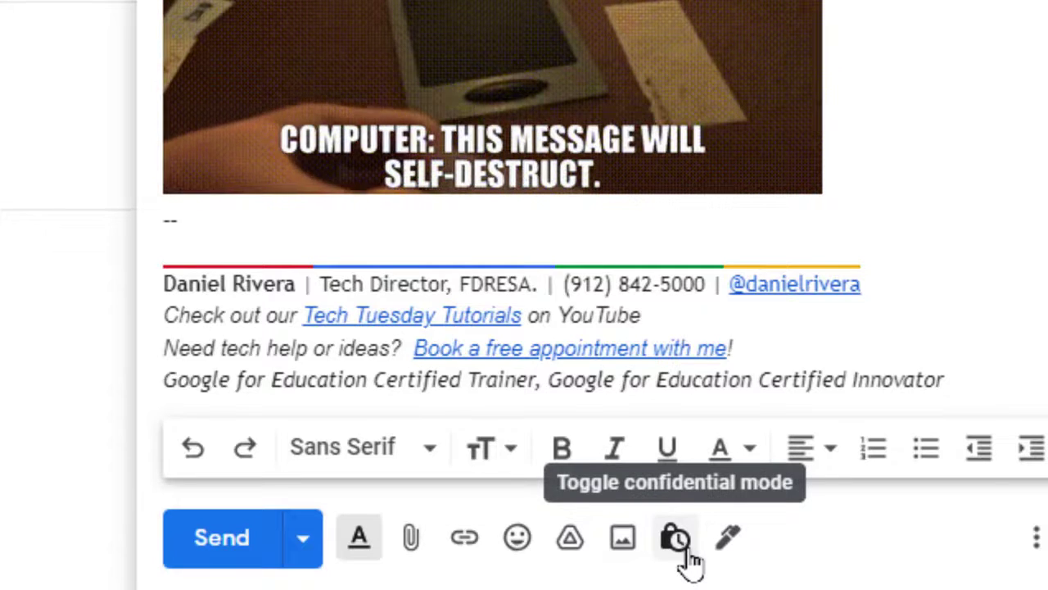
Send the email confidentially, expiring in 1 month with an SMS passcode to the recipient's phone number.
{"action": "left_click", "coordinate": [688, 562]}
{"action": "left_click", "coordinate": [447, 313]}
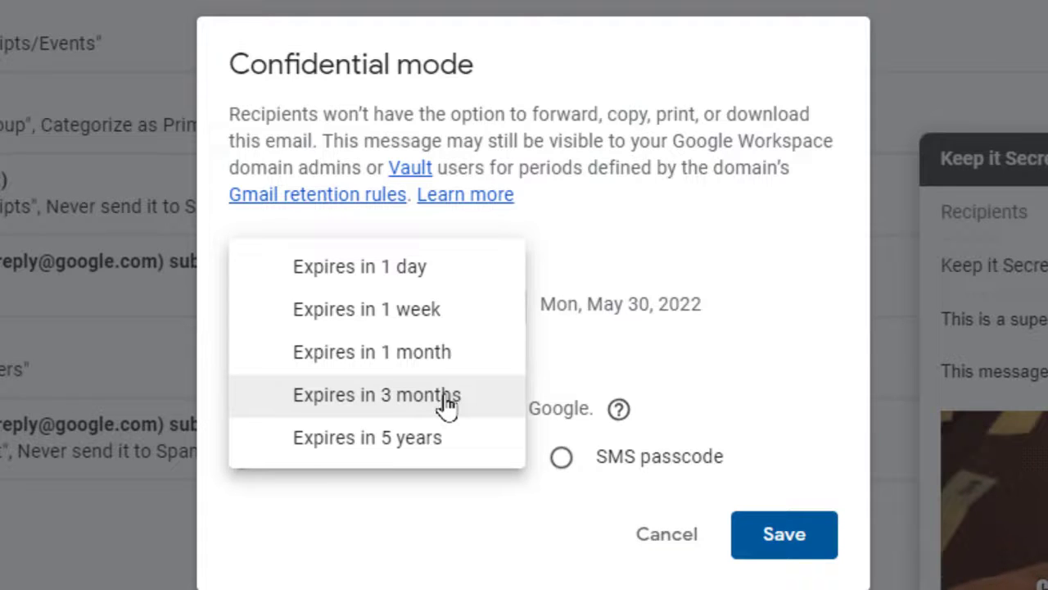
{"action": "left_click", "coordinate": [433, 326]}
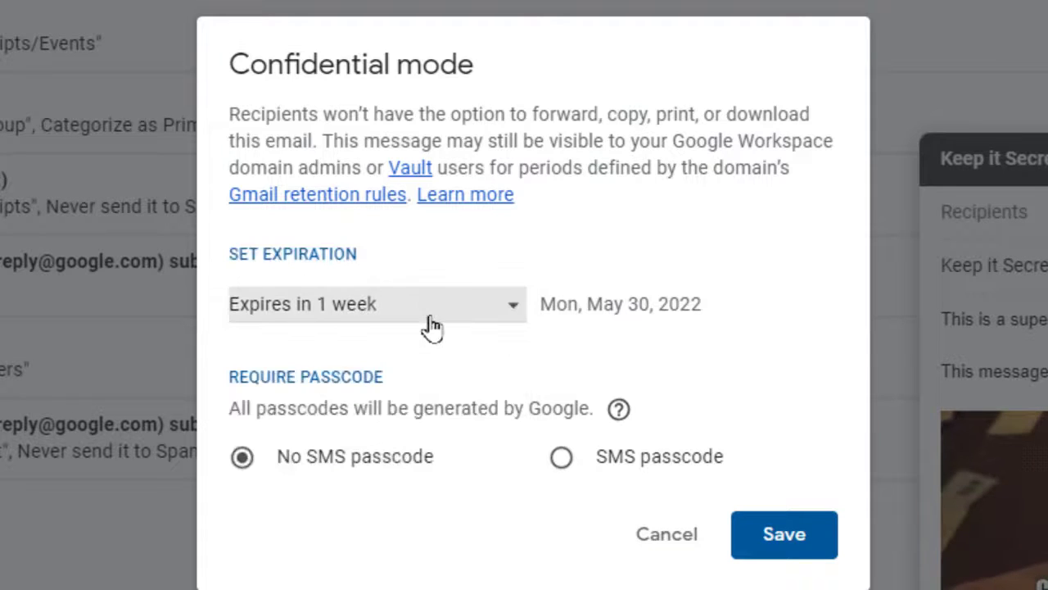
{"action": "left_click", "coordinate": [489, 308]}
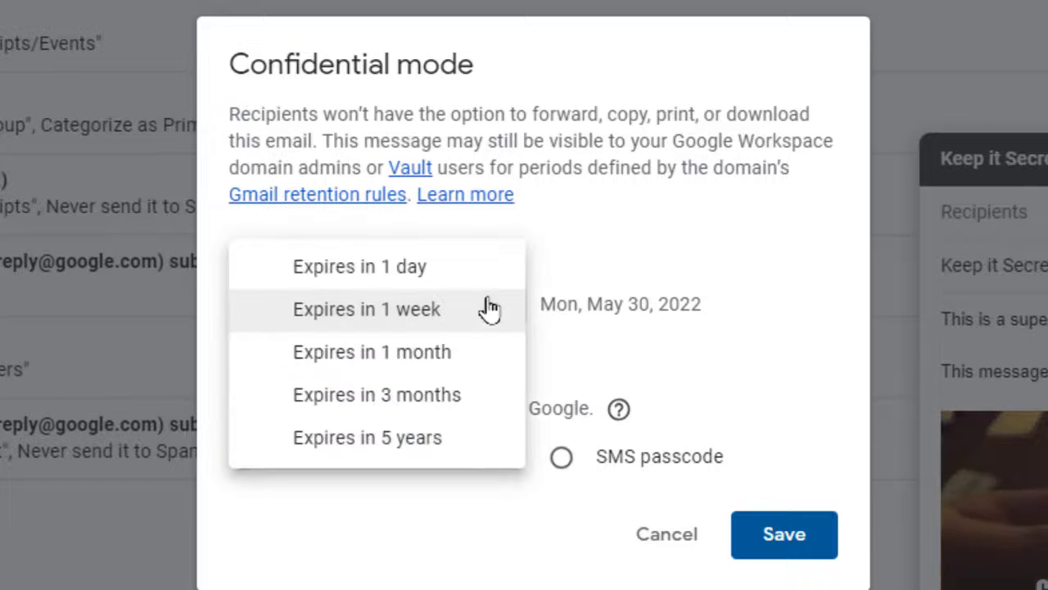
{"action": "left_click", "coordinate": [441, 365]}
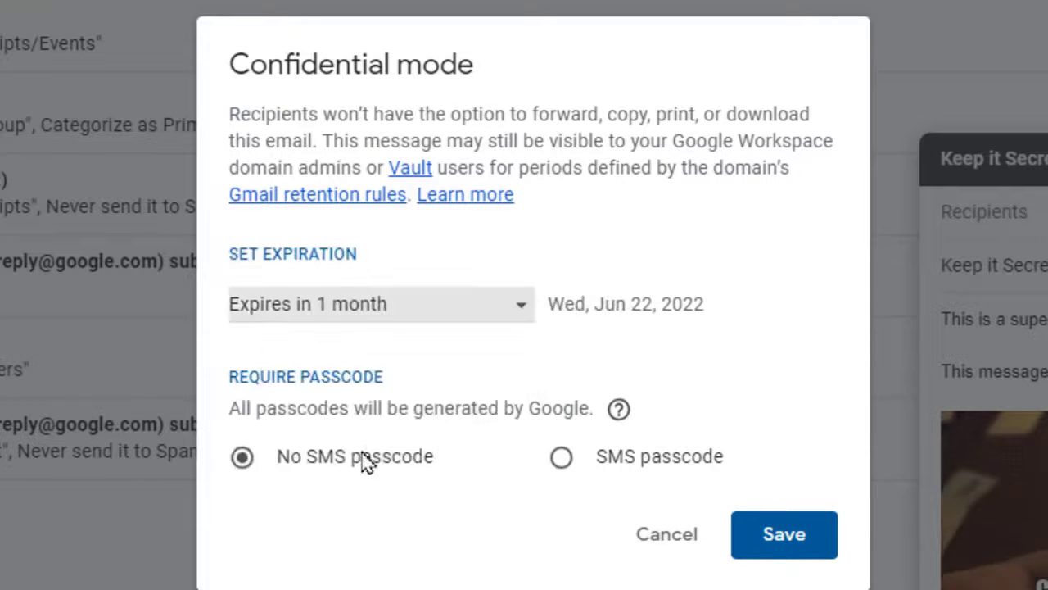
{"action": "left_click", "coordinate": [608, 460]}
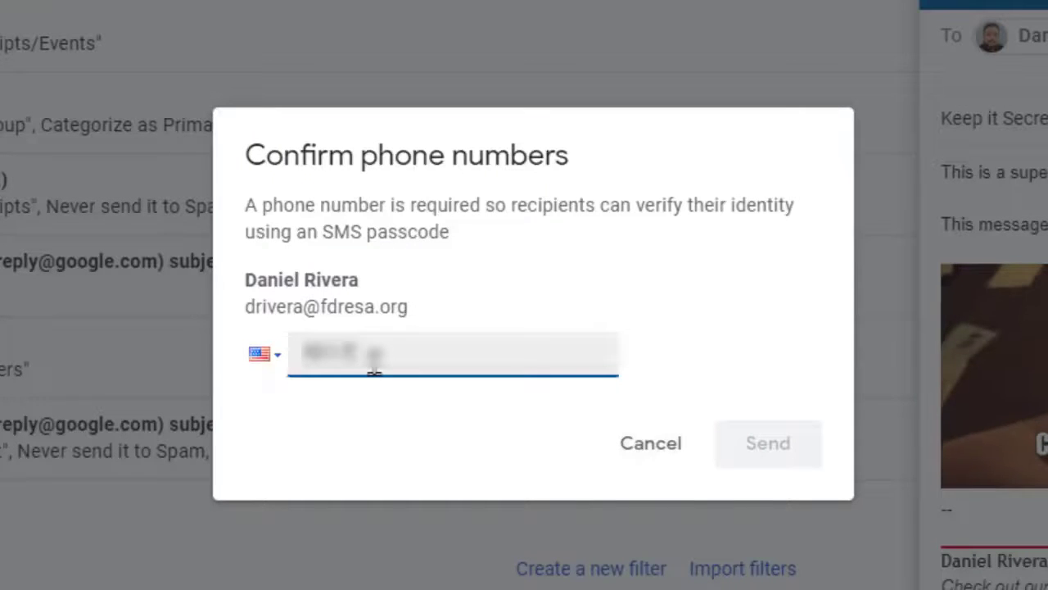
{"action": "type", "text": "5555"}
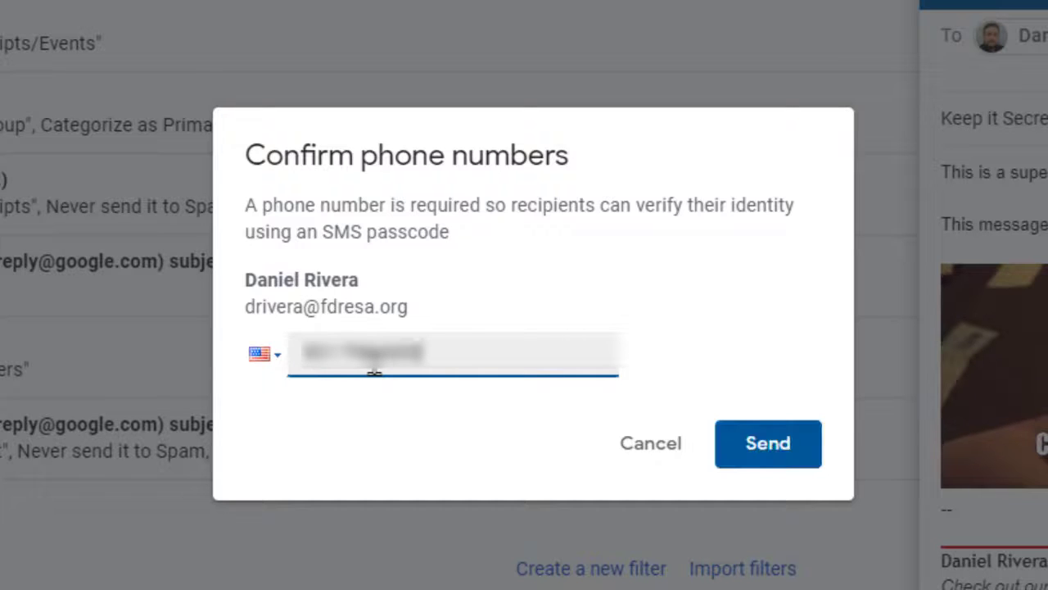
{"action": "left_click", "coordinate": [747, 459]}
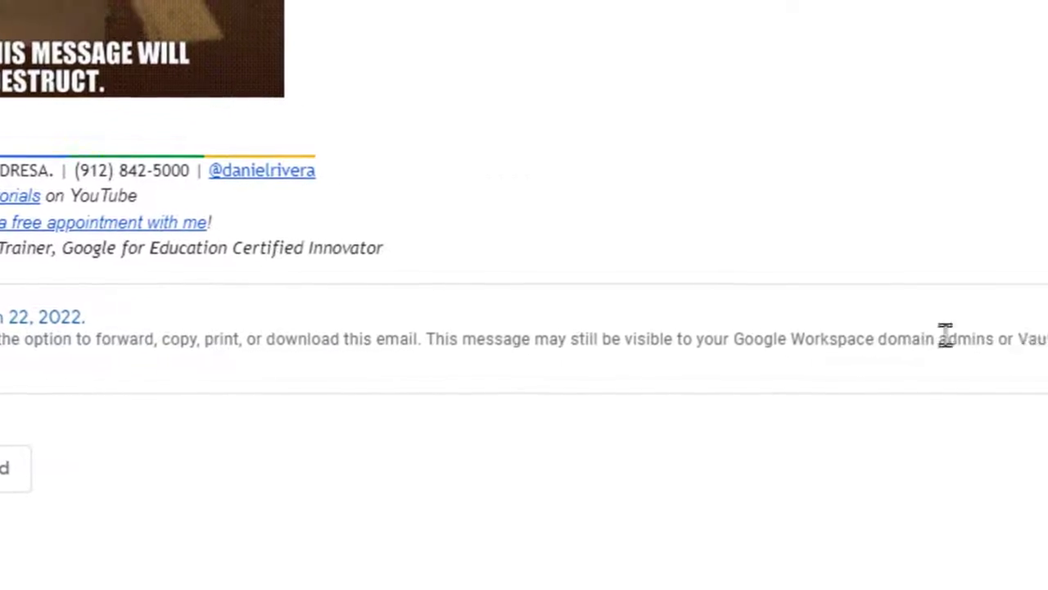
Request a texted passcode, enter the received code and submit it to reveal the email.
{"action": "left_click_drag", "start_coordinate": [2, 336], "coordinate": [113, 358]}
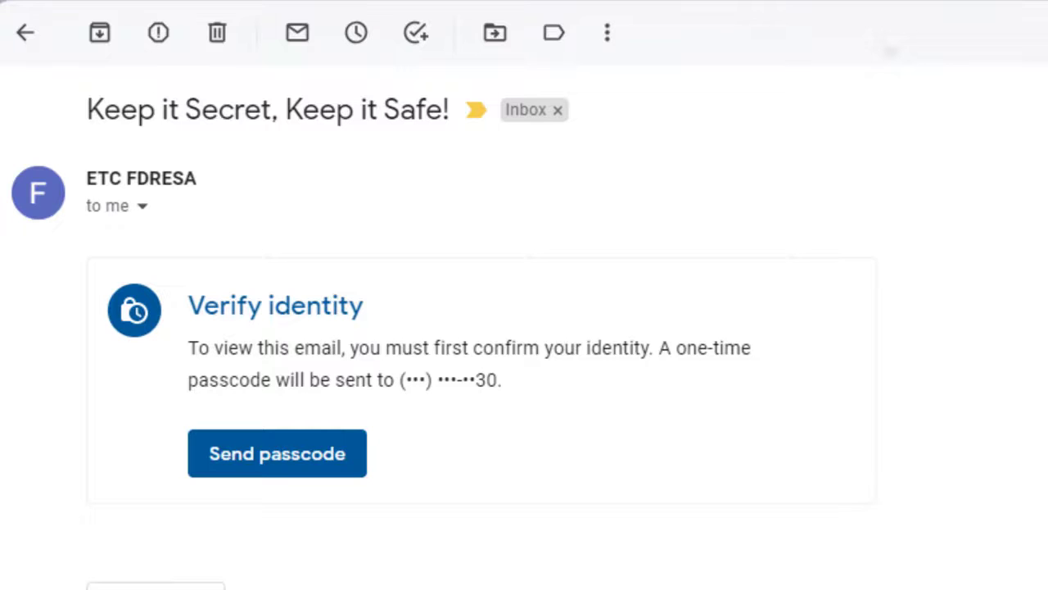
{"action": "left_click", "coordinate": [300, 473]}
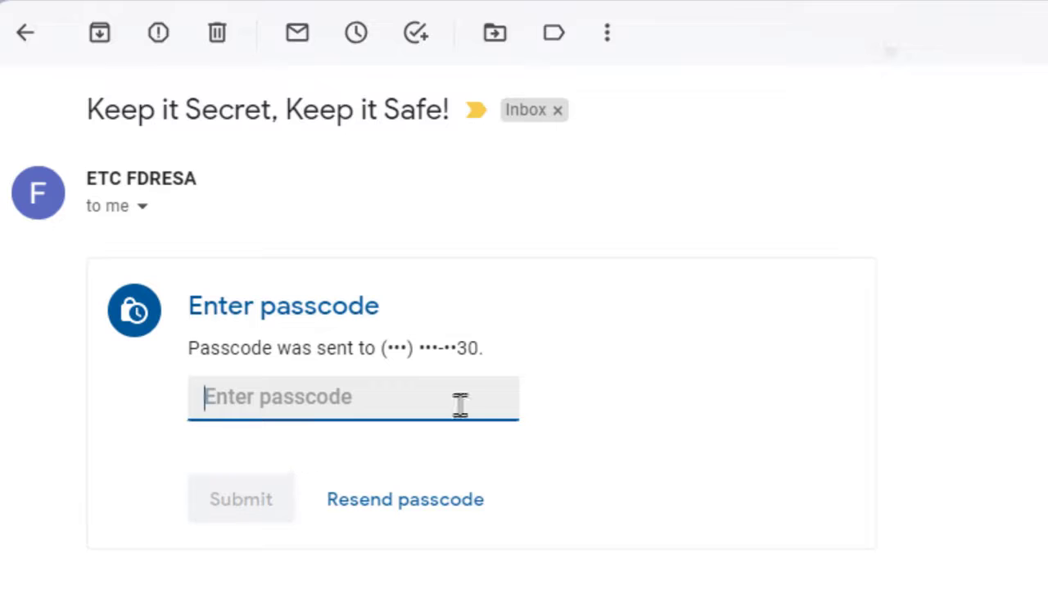
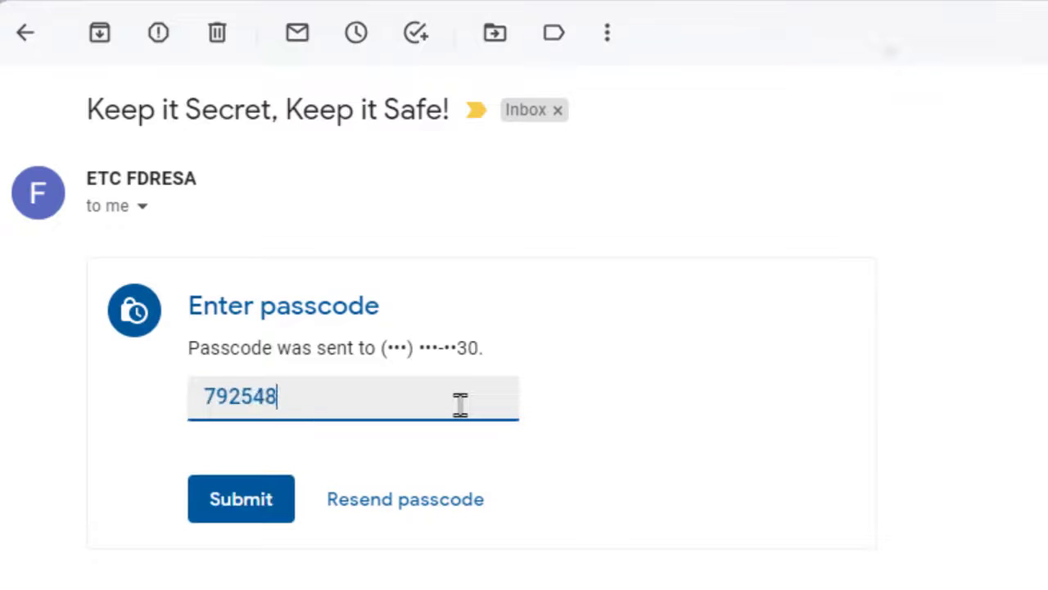
{"action": "left_click", "coordinate": [270, 511]}
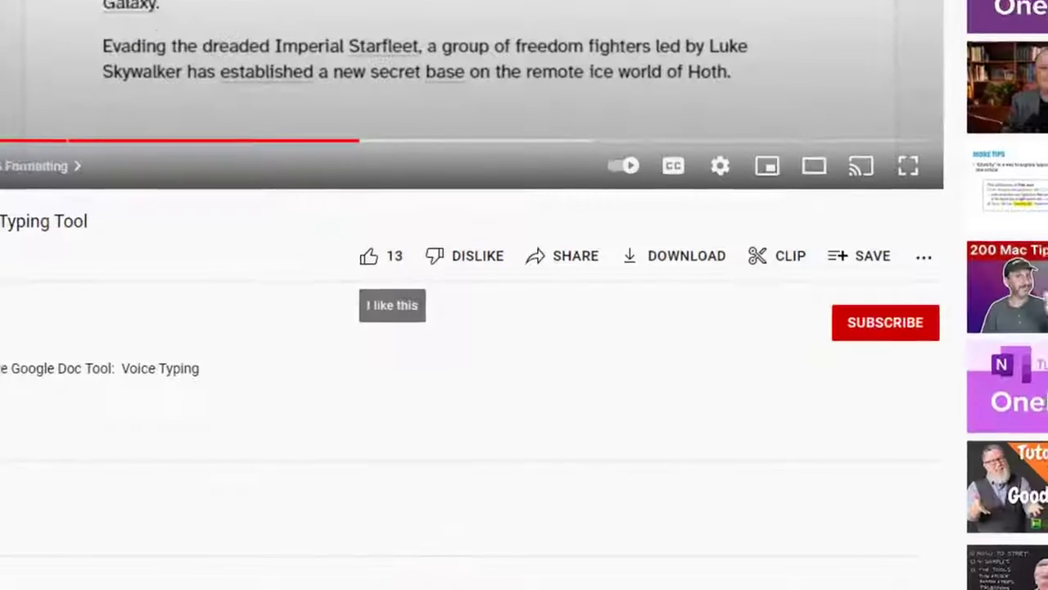
Like the Tech Tuesday 159 Voice Typing video, subscribe with All notifications, and begin a comment.
{"action": "left_click", "coordinate": [394, 260]}
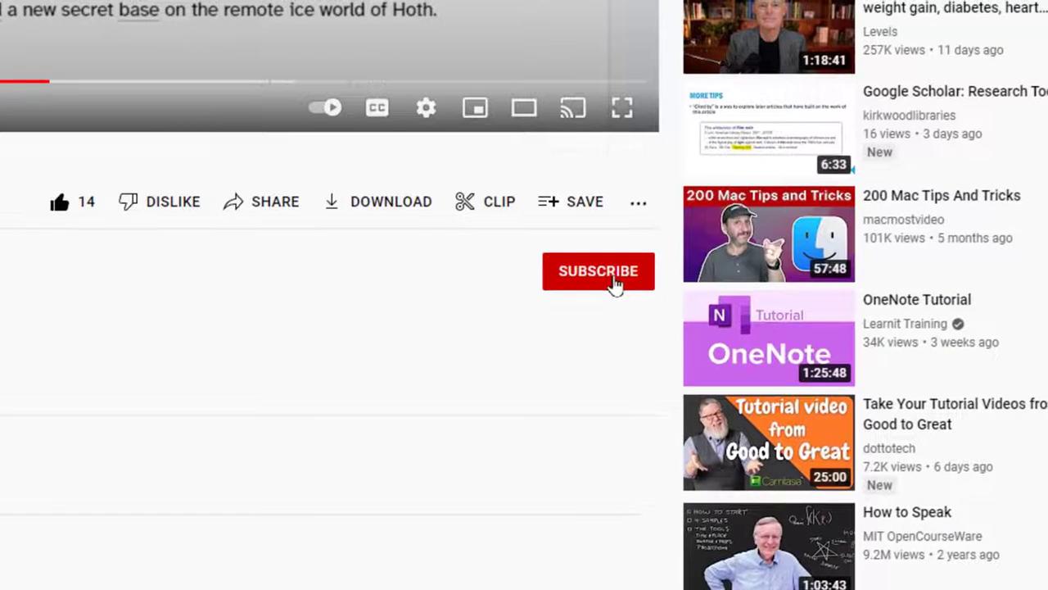
{"action": "left_click", "coordinate": [615, 283]}
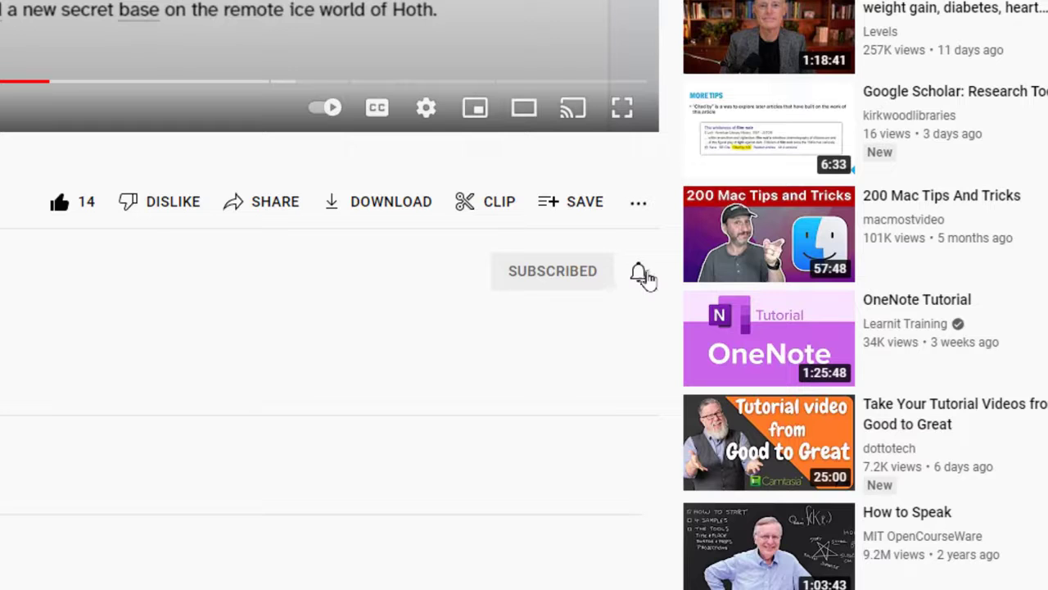
{"action": "left_click", "coordinate": [640, 273]}
{"action": "left_click", "coordinate": [702, 322]}
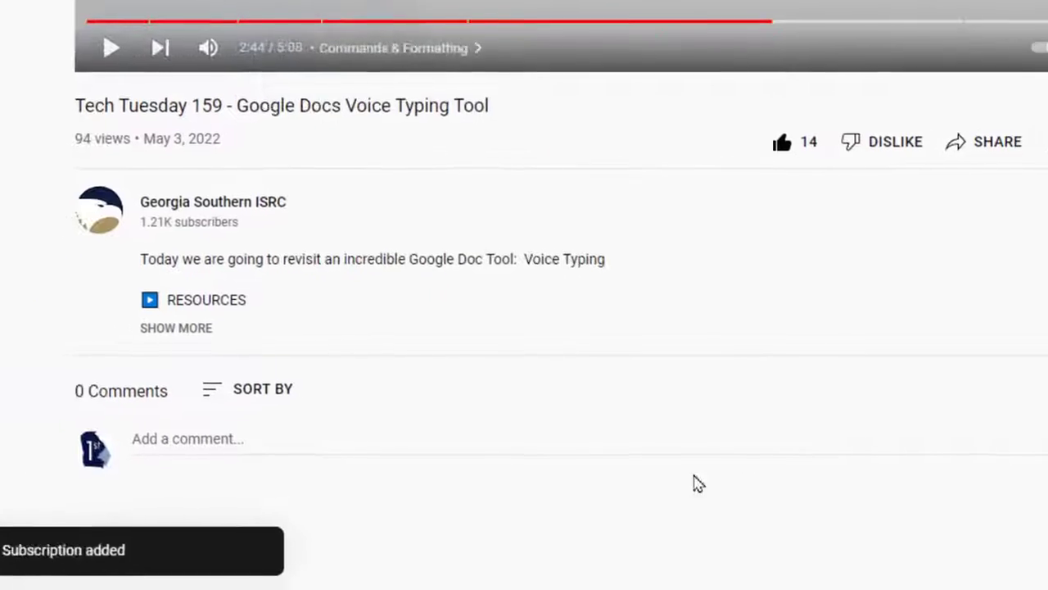
{"action": "left_click", "coordinate": [217, 439]}
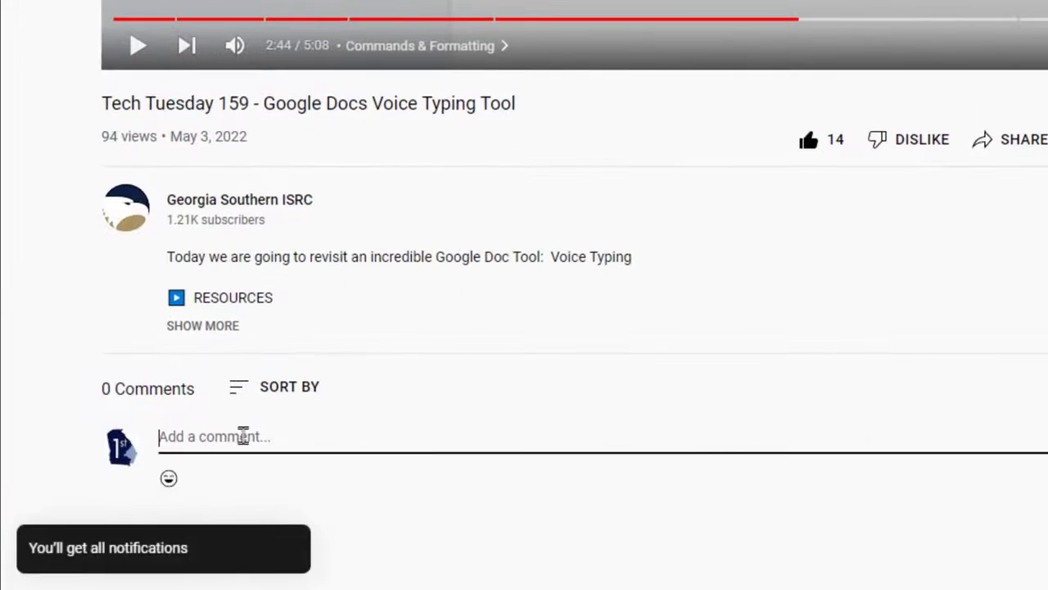